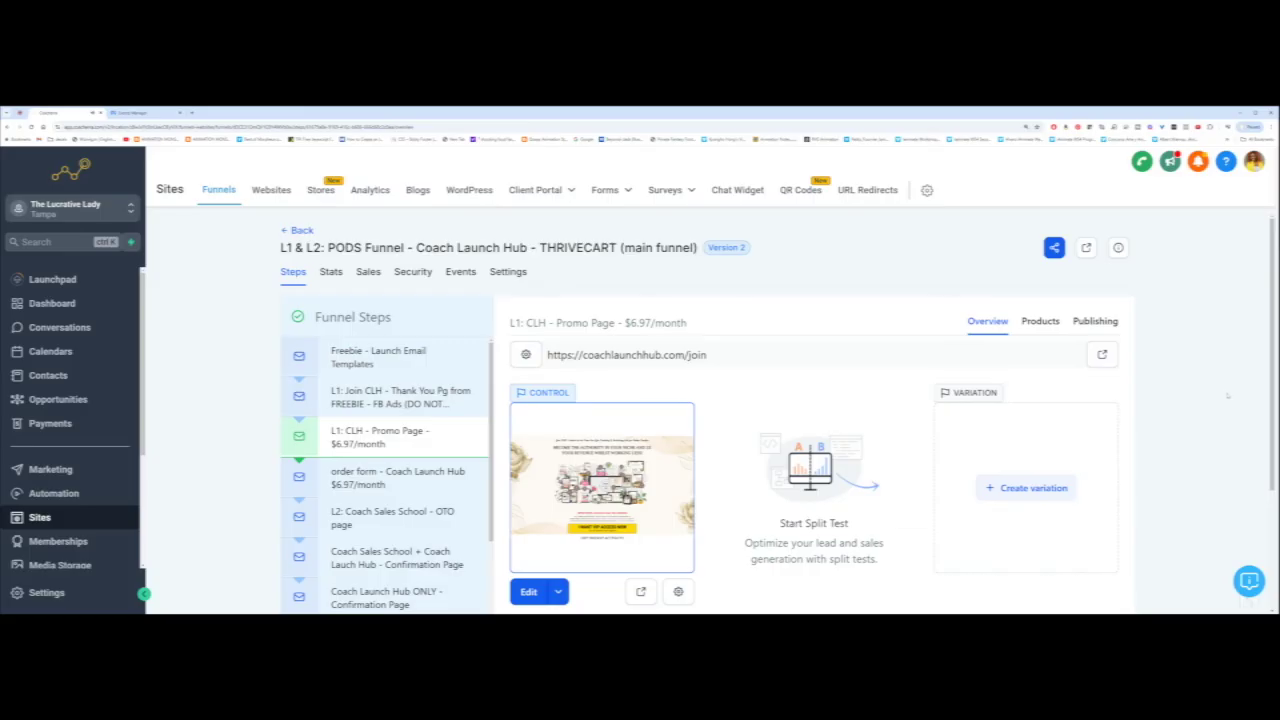
scroll(1227, 395, down, 1)
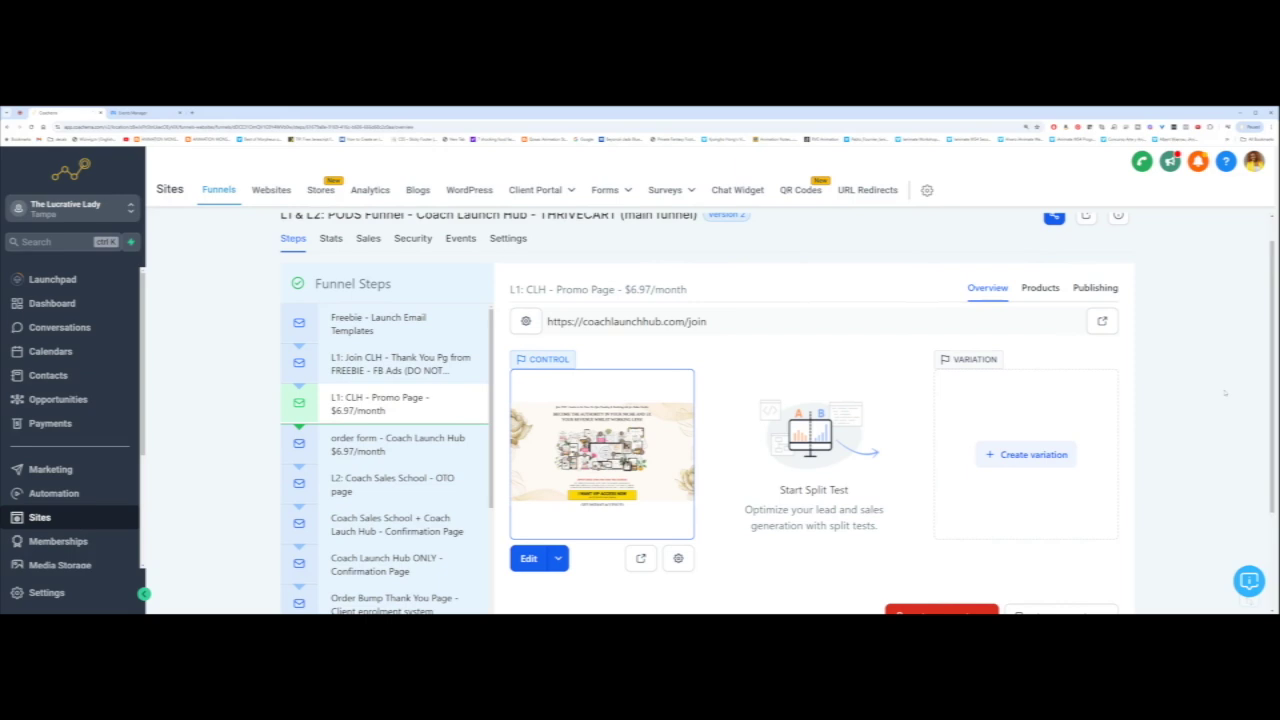
scroll(1224, 393, down, 1)
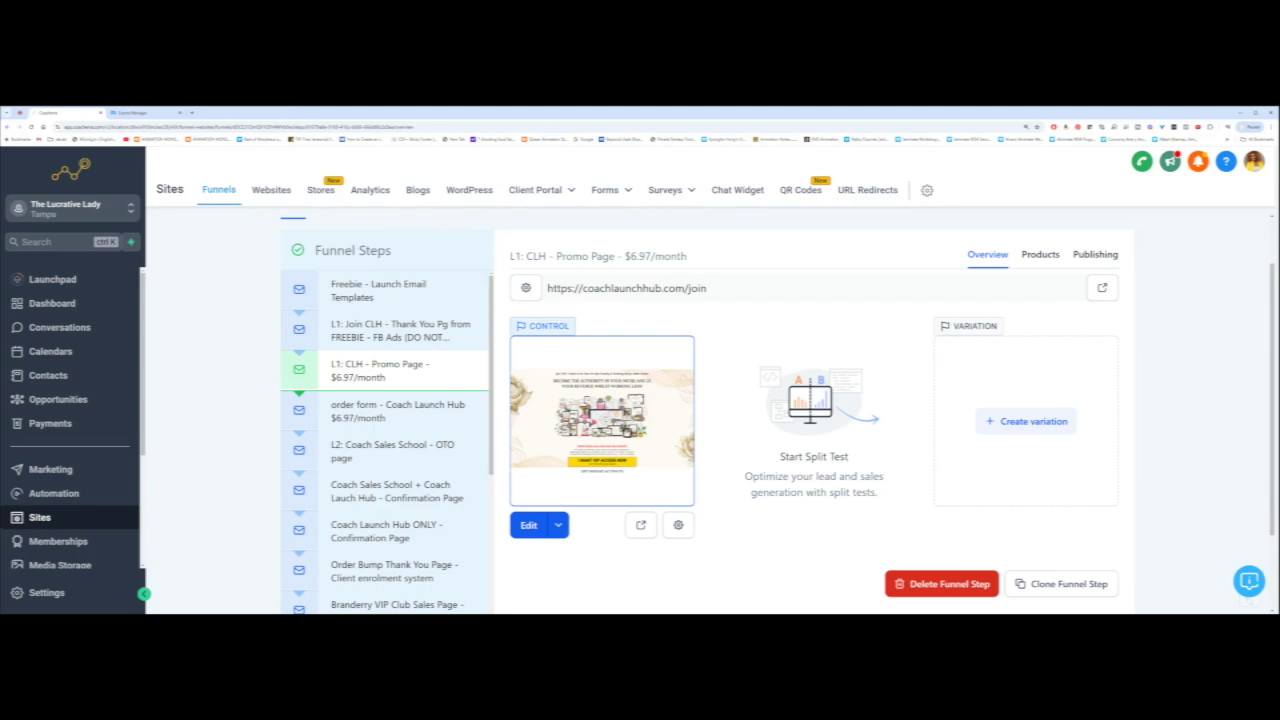
scroll(1190, 397, down, 2)
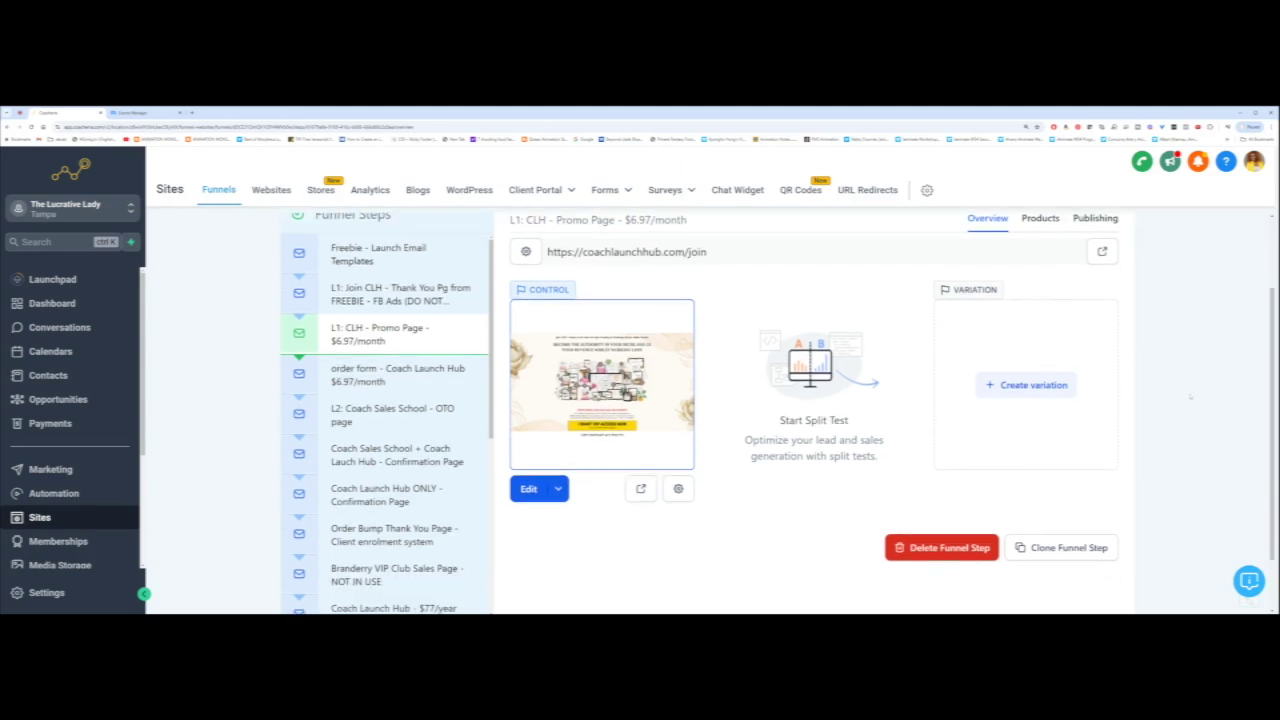
scroll(1185, 398, up, 2)
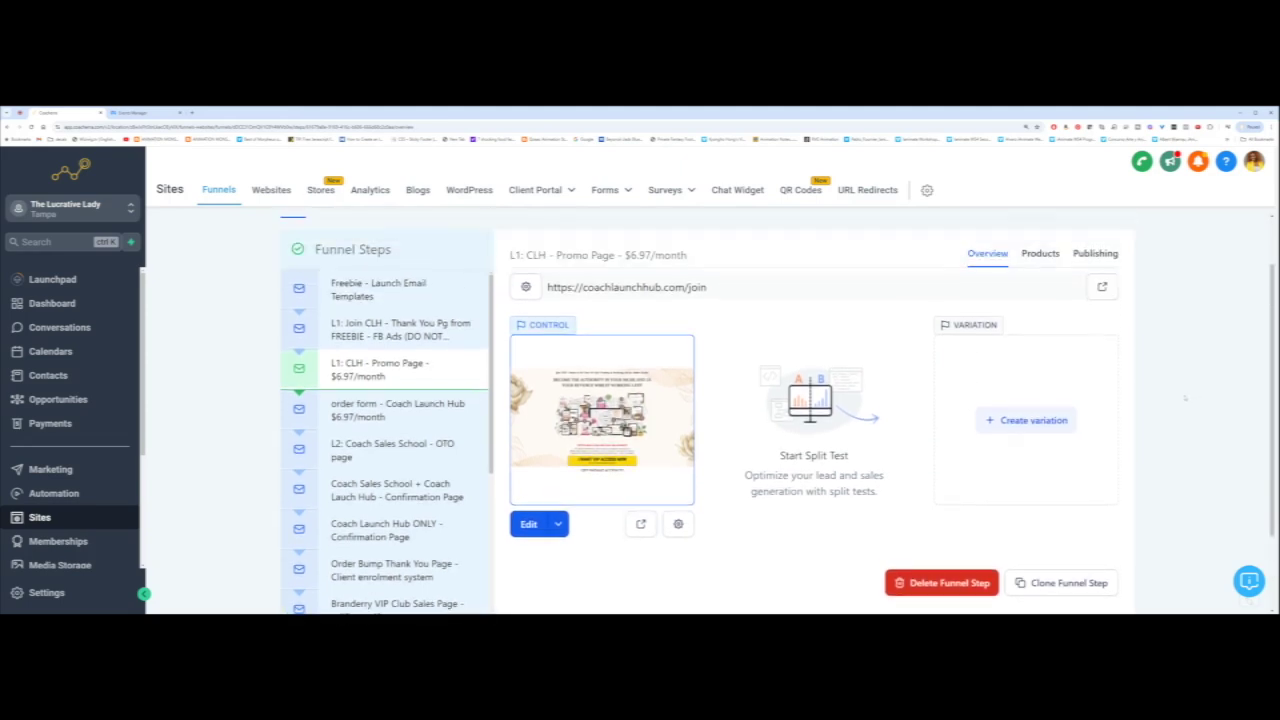
scroll(1185, 398, up, 2)
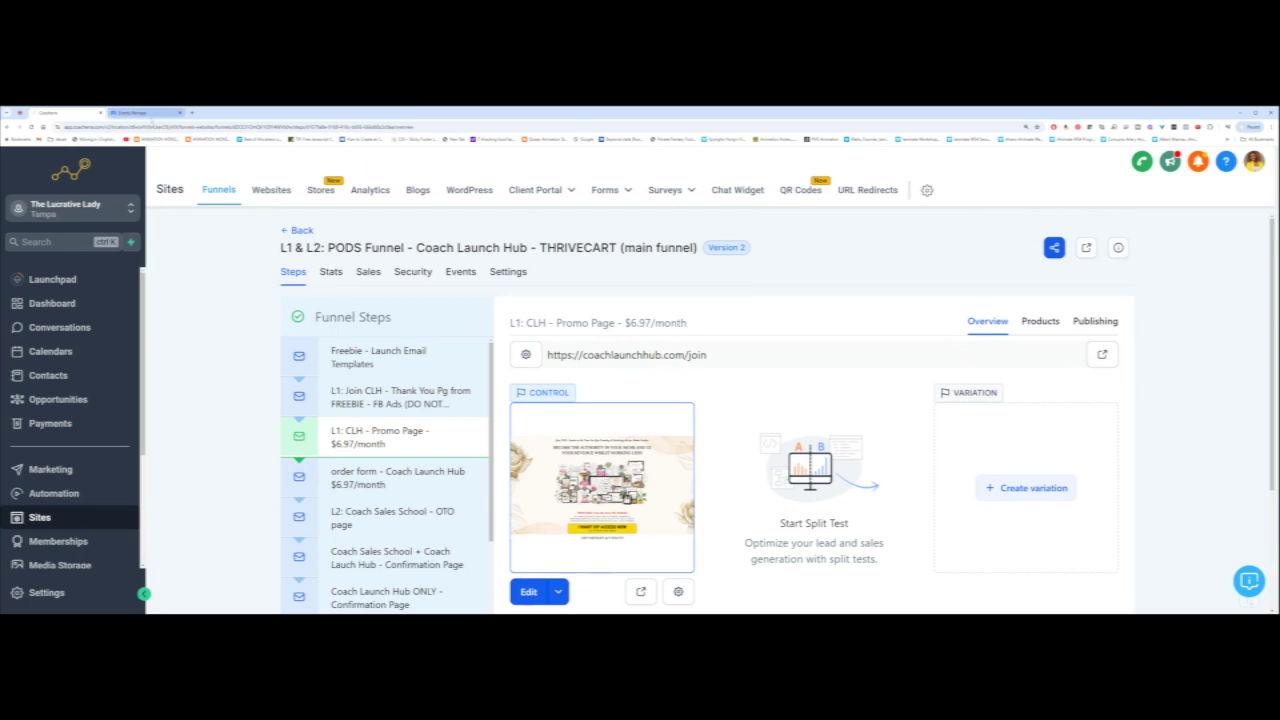
click(140, 112)
click(380, 443)
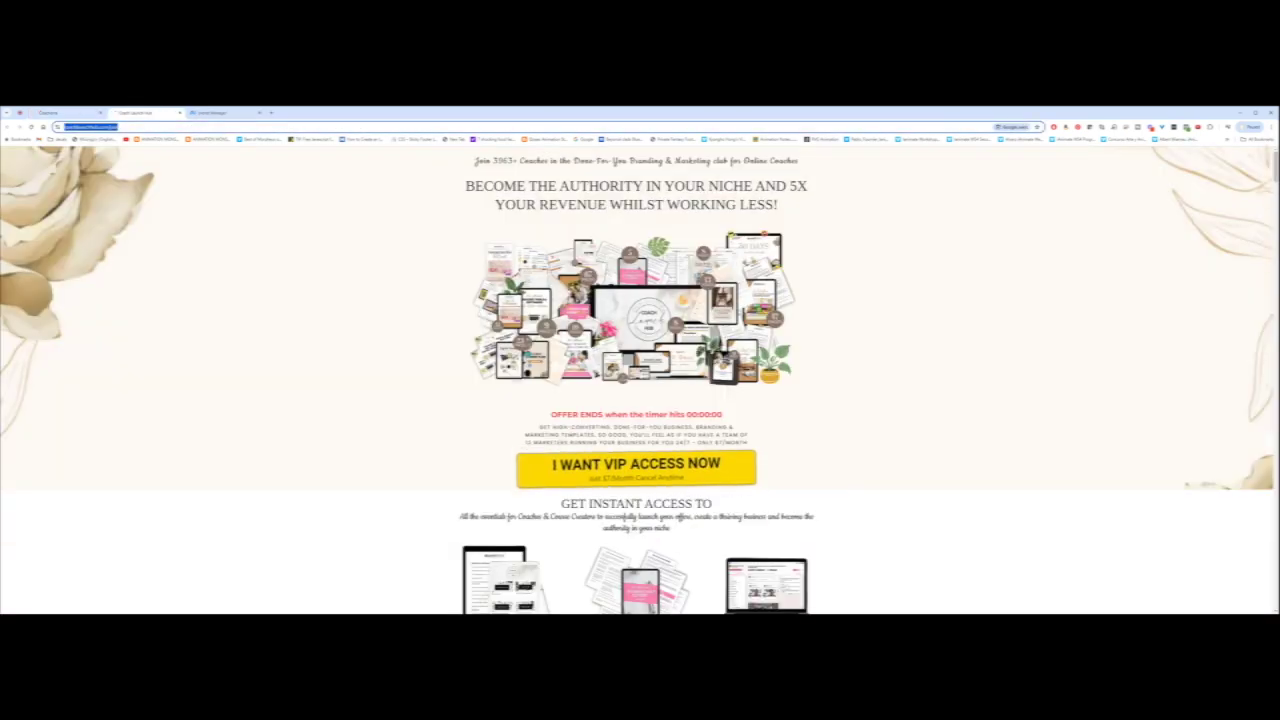
click(226, 114)
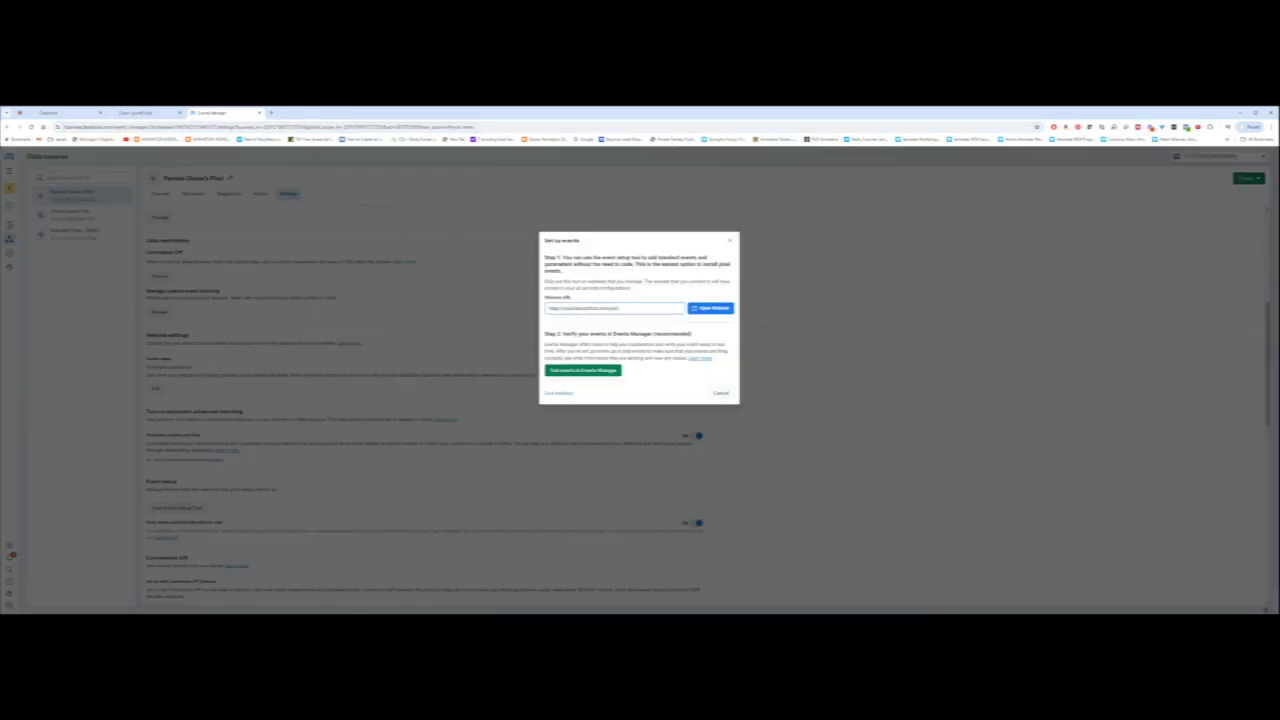
click(729, 309)
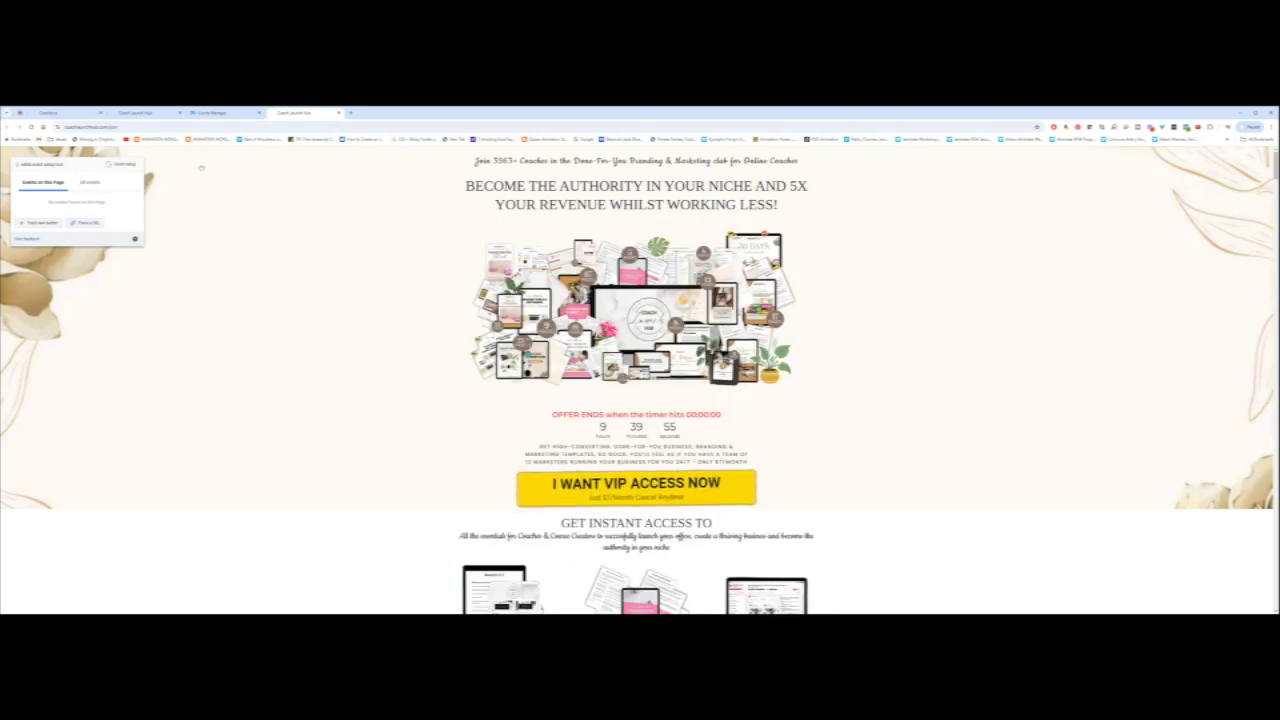
- Track the promo page's URL with URL equals as a View content event, without including a value
key(ctrl+a)
click(64, 178)
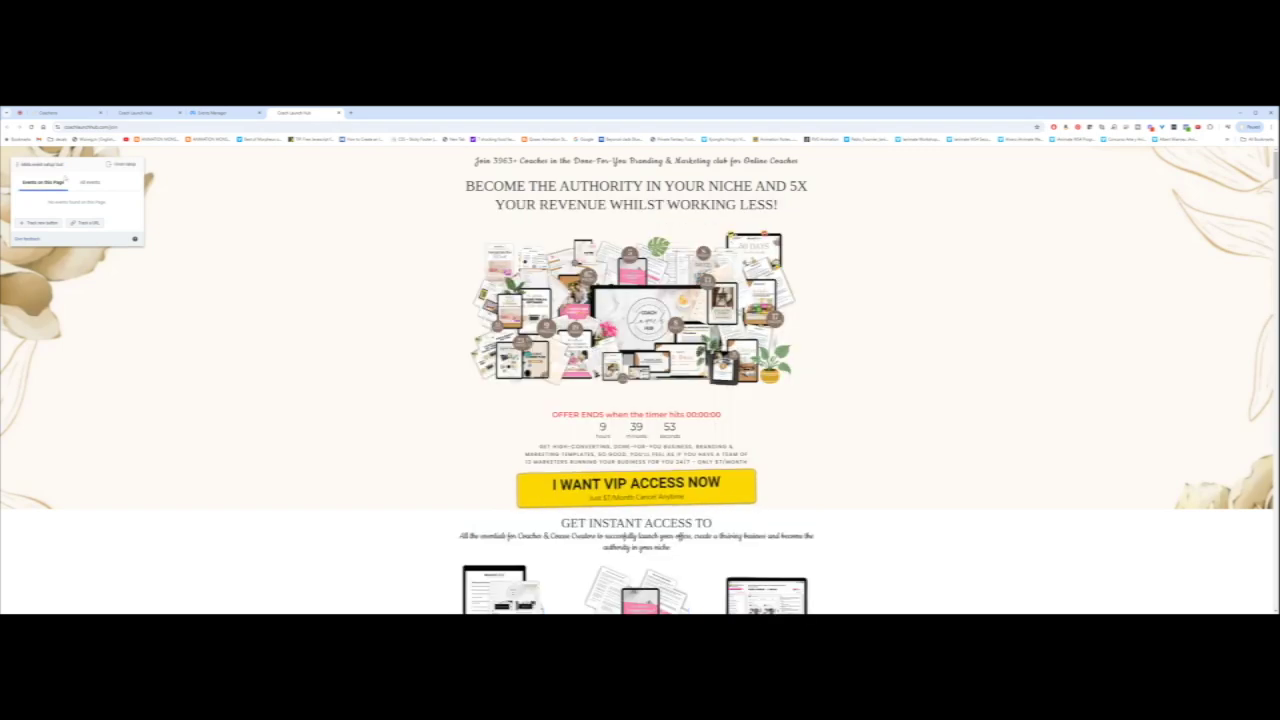
drag(92, 180, 886, 227)
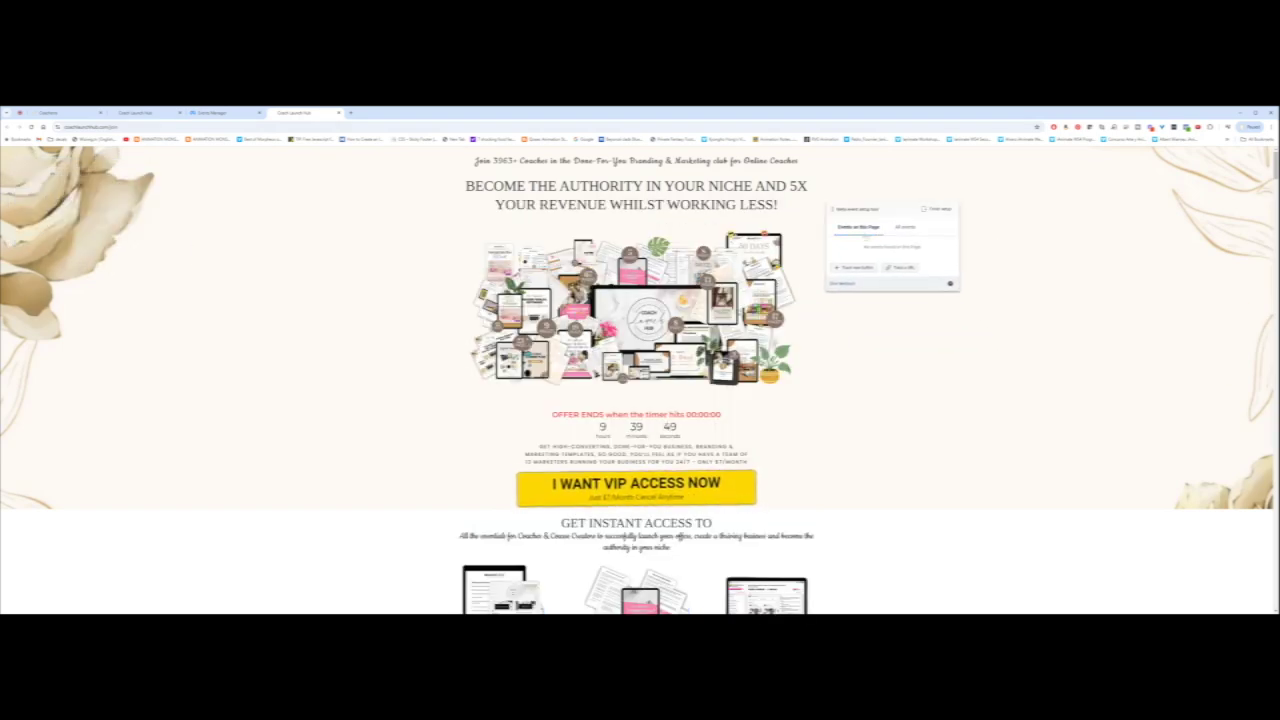
click(901, 268)
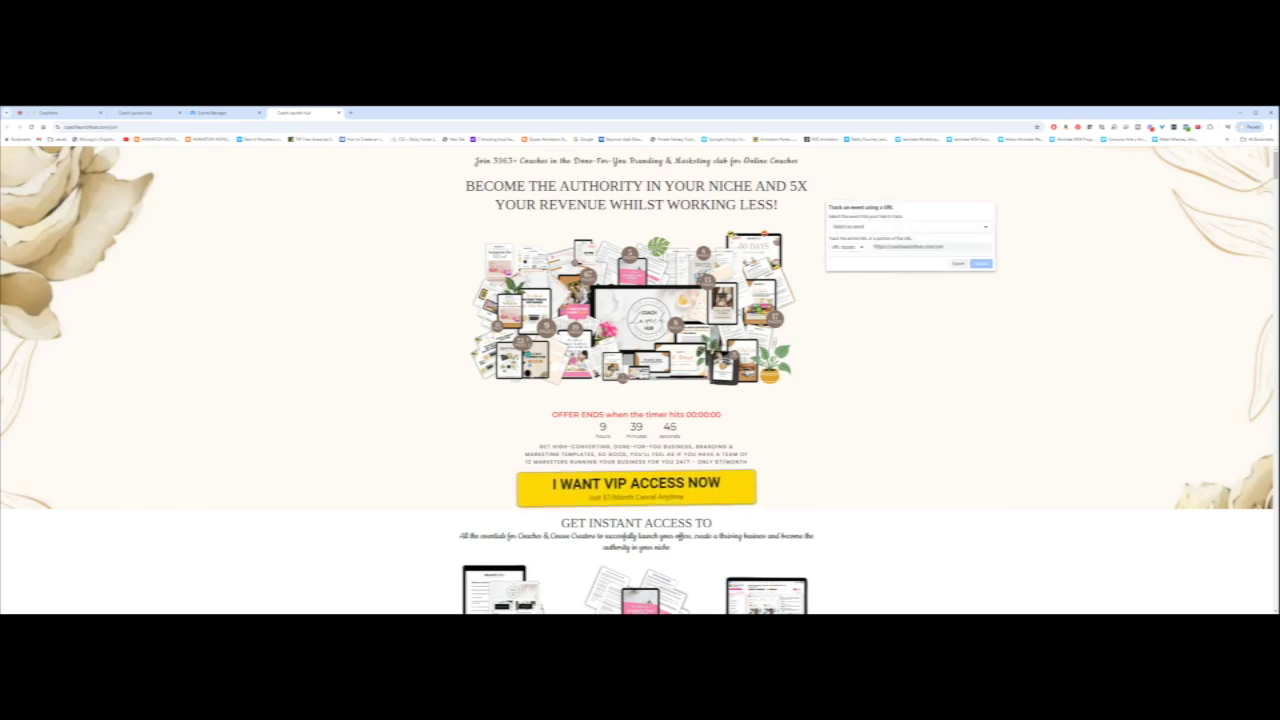
triple_click(908, 246)
click(927, 227)
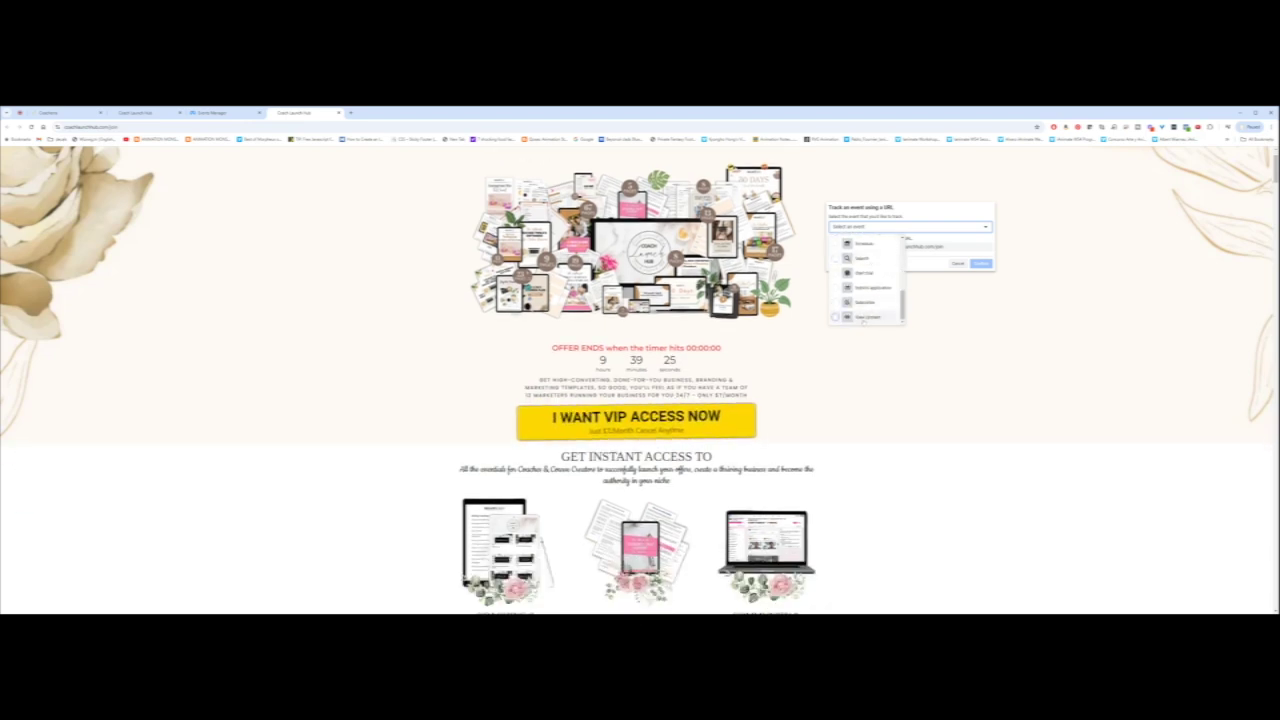
click(864, 317)
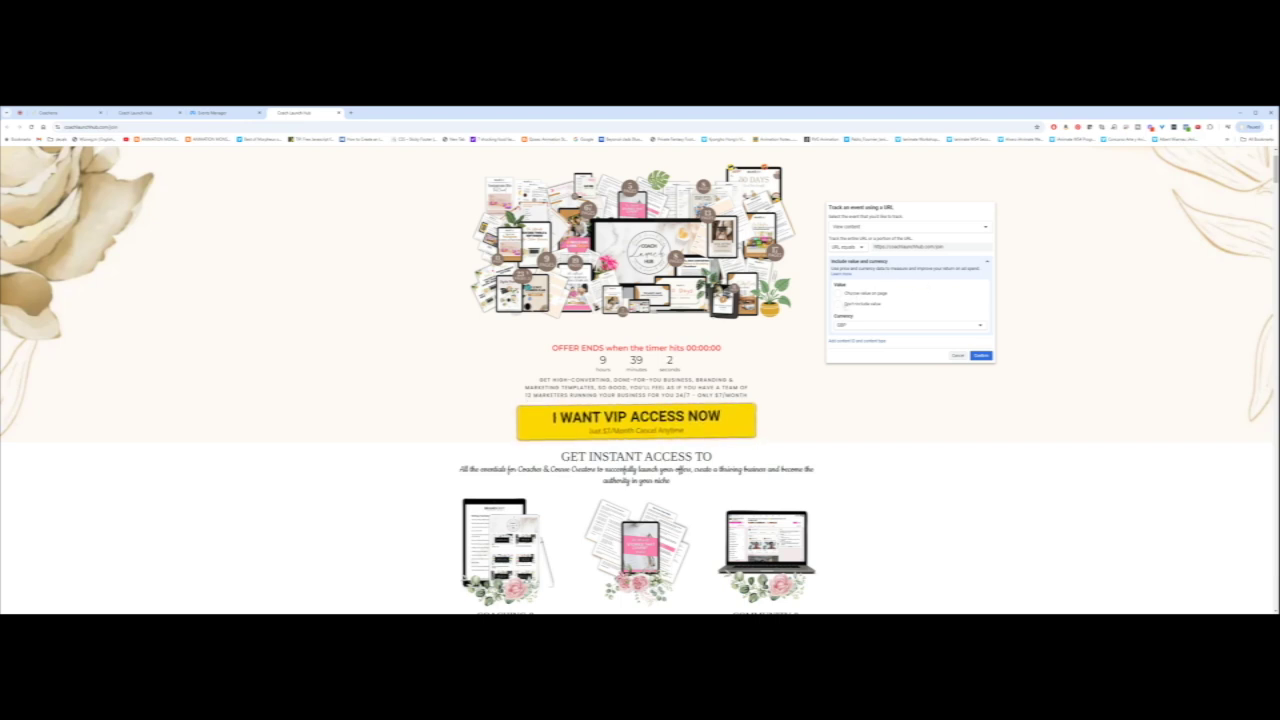
click(837, 304)
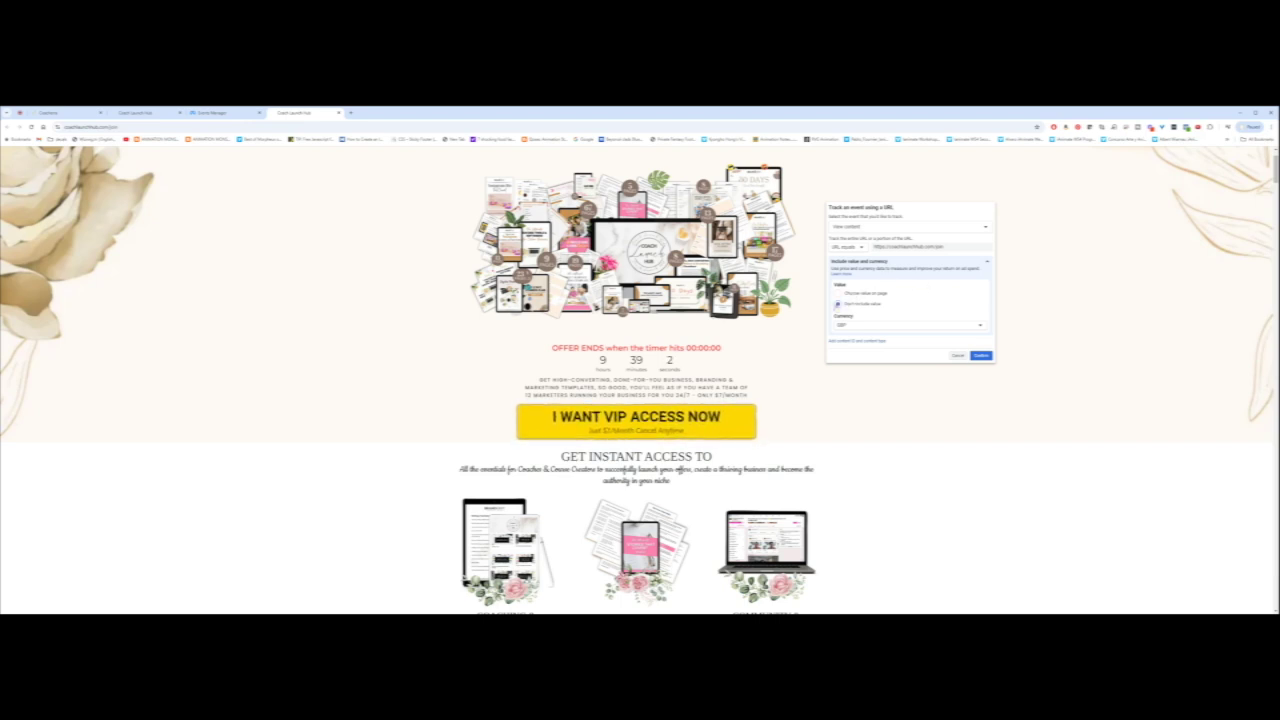
click(980, 356)
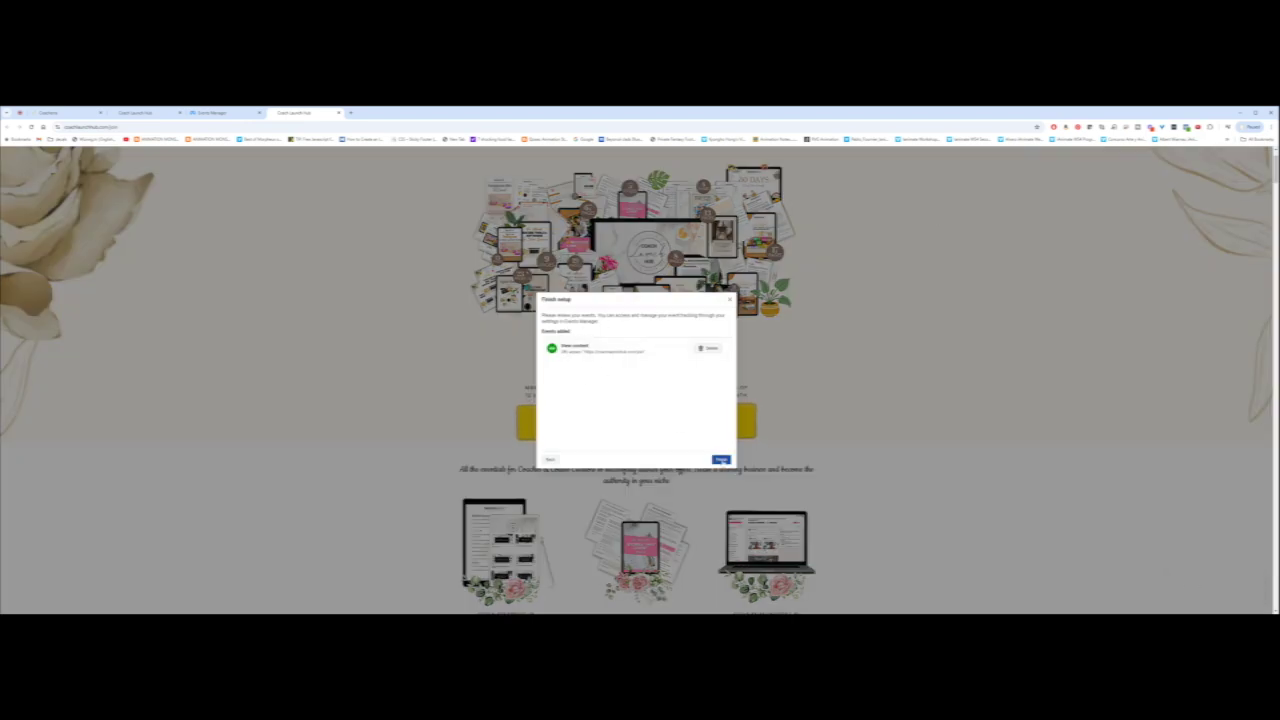
- Finish the View content event setup and submit Yes in the helpfulness survey, choosing not to be asked again
click(721, 460)
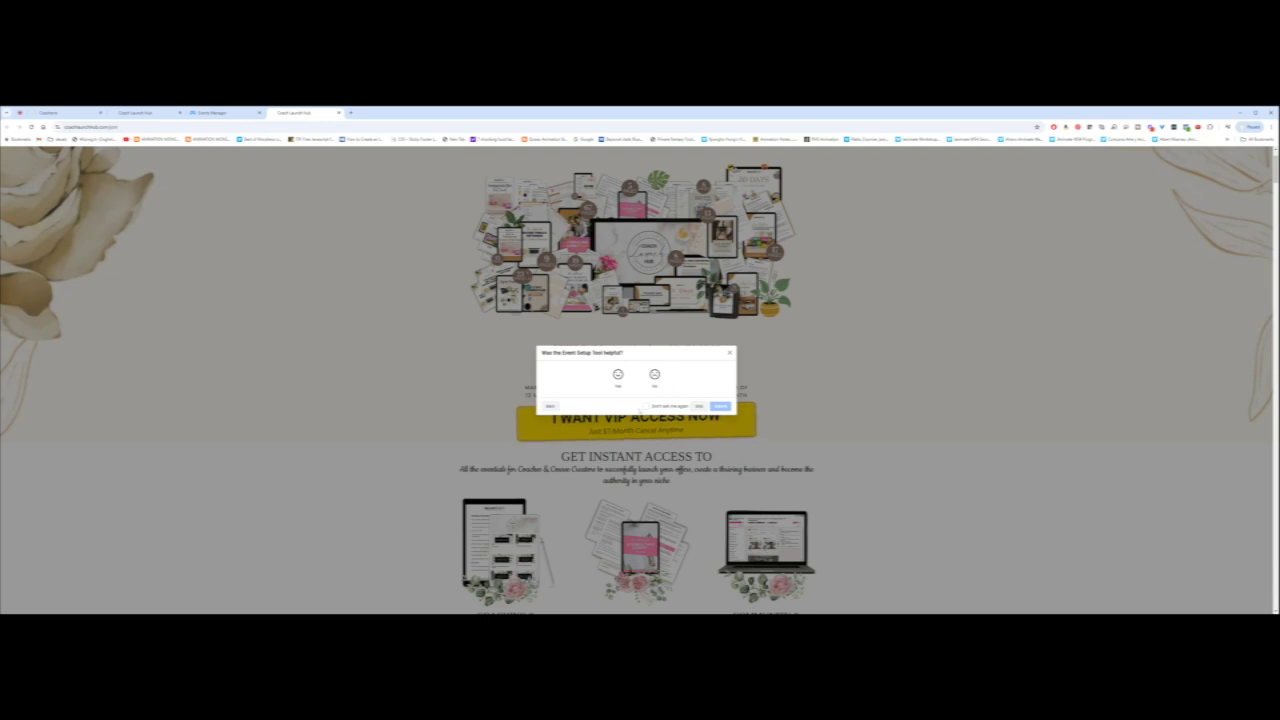
click(618, 374)
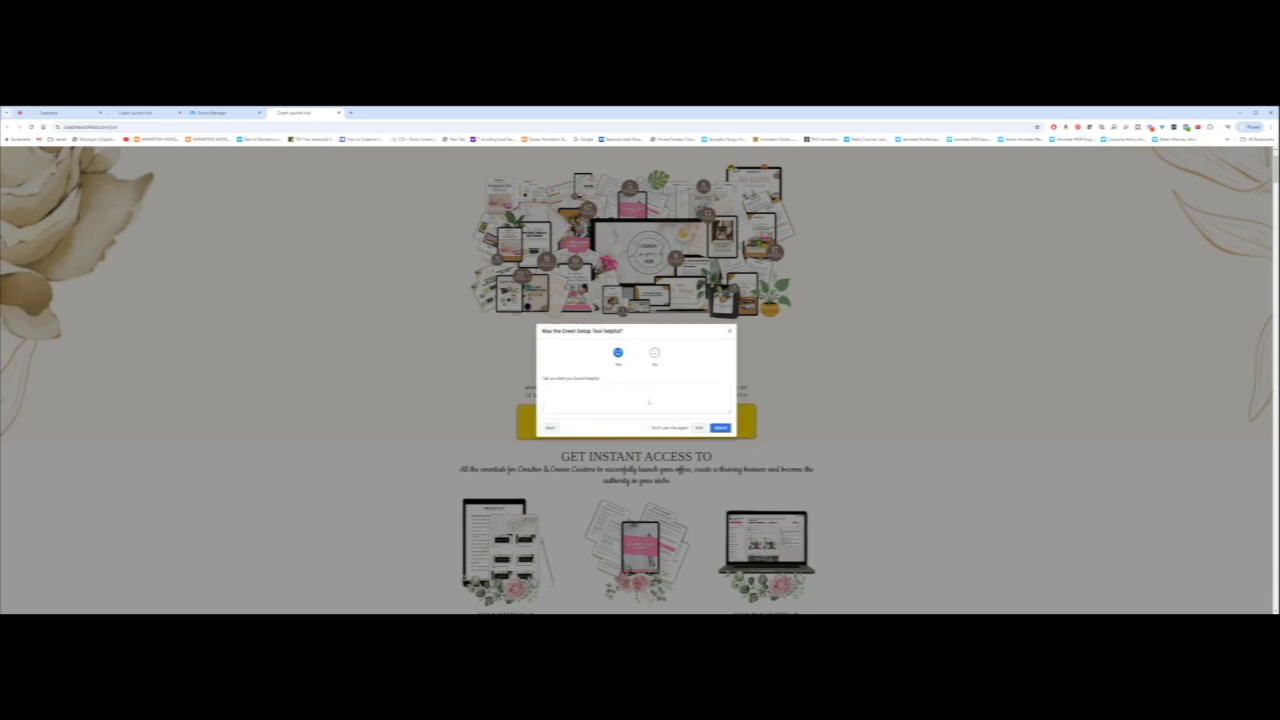
click(646, 427)
click(720, 428)
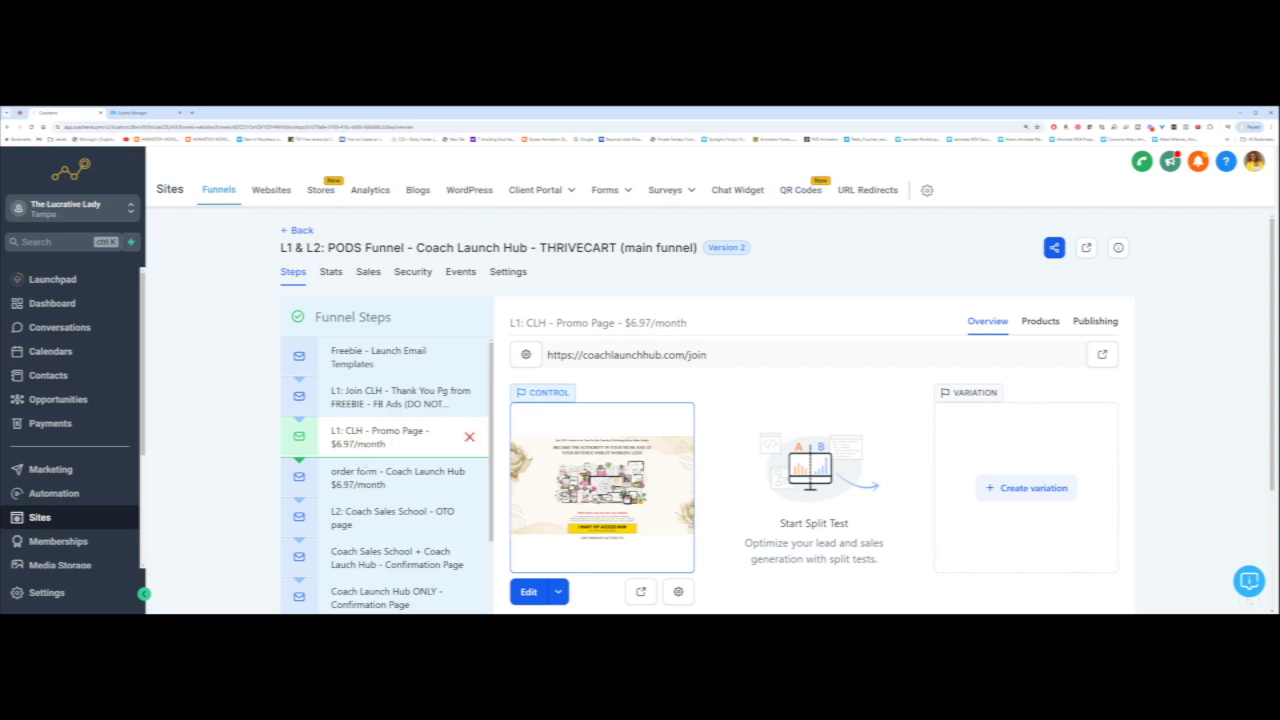
- Track the Coach Launch Hub order form page's URL with URL equals as an Initiate checkout event, without including a value
click(360, 484)
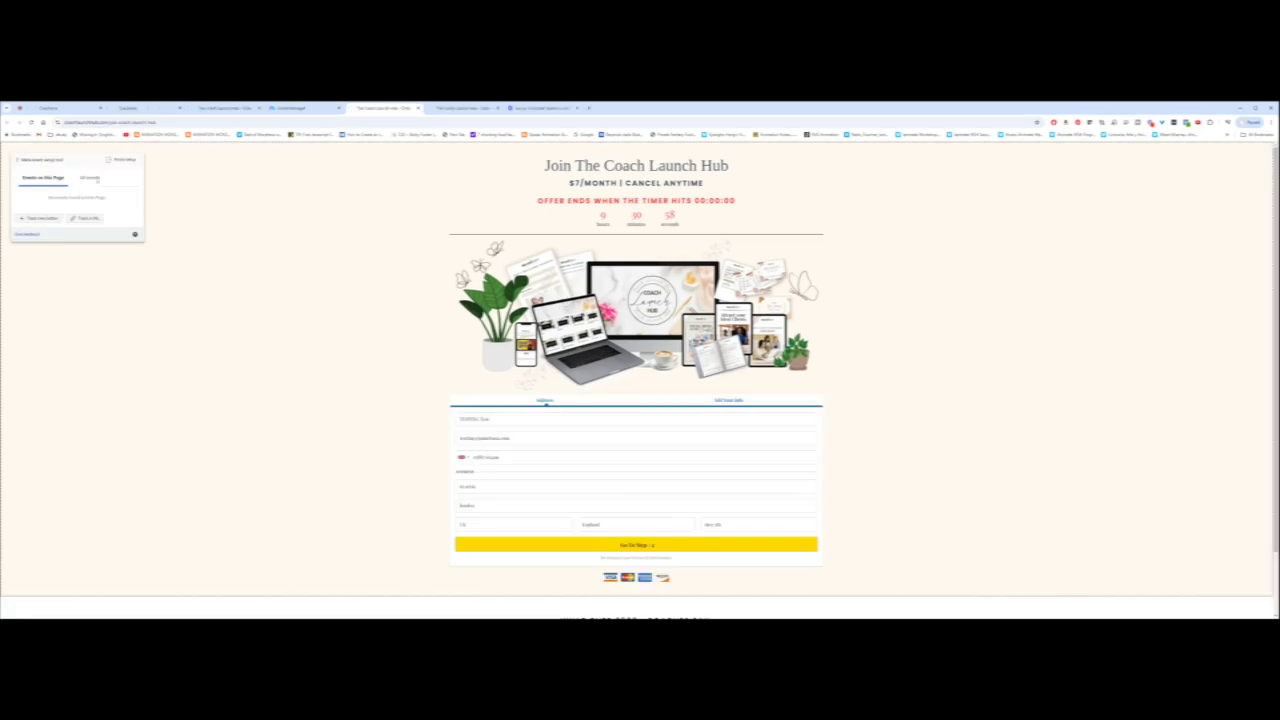
drag(79, 161, 935, 219)
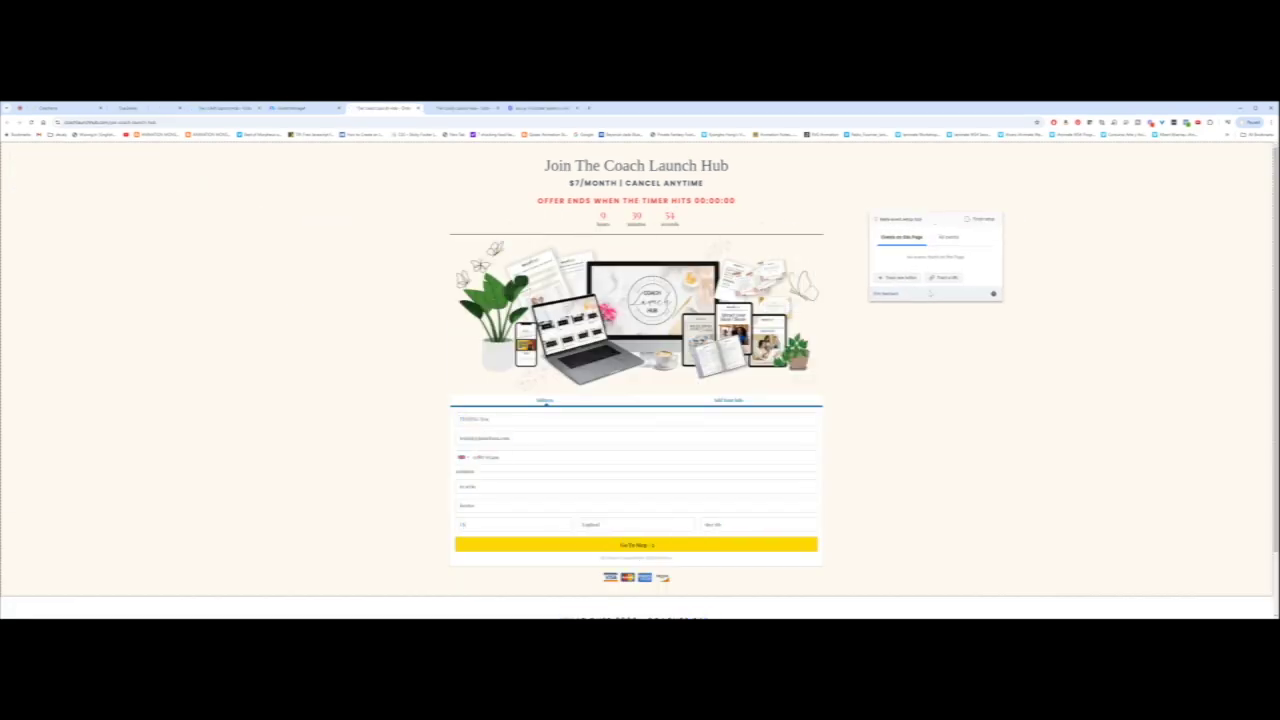
click(945, 278)
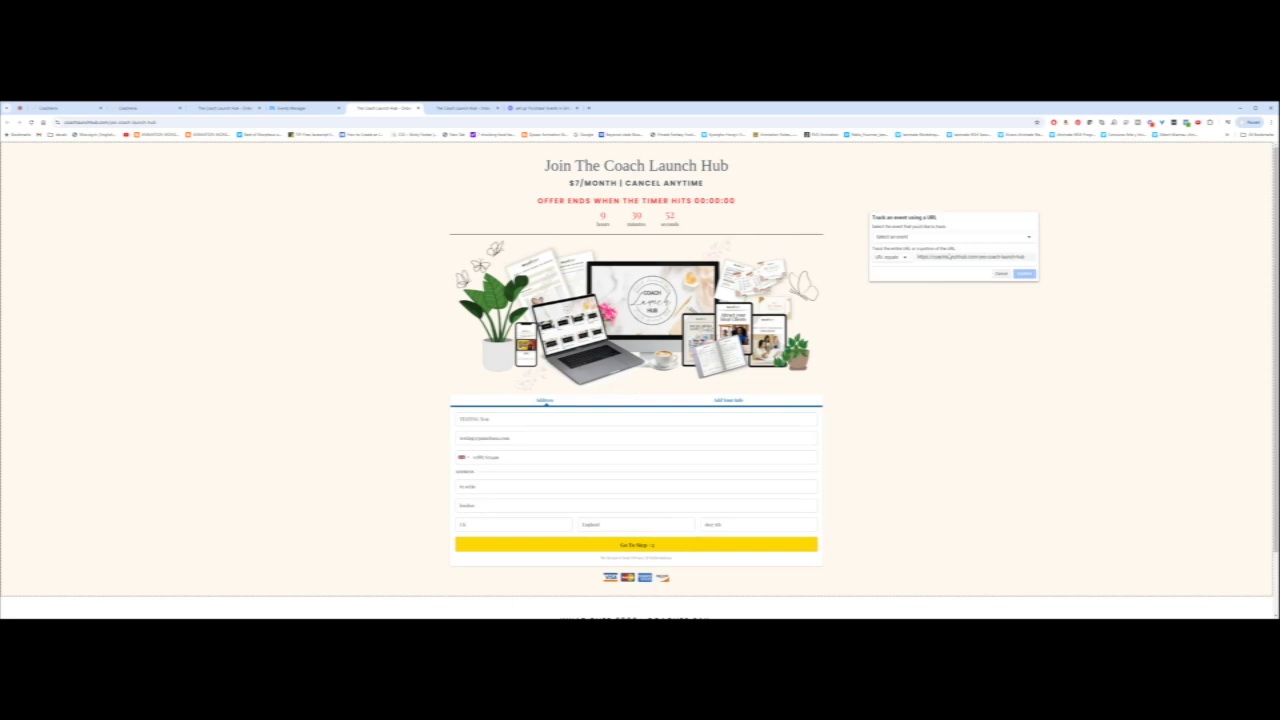
triple_click(993, 257)
click(895, 238)
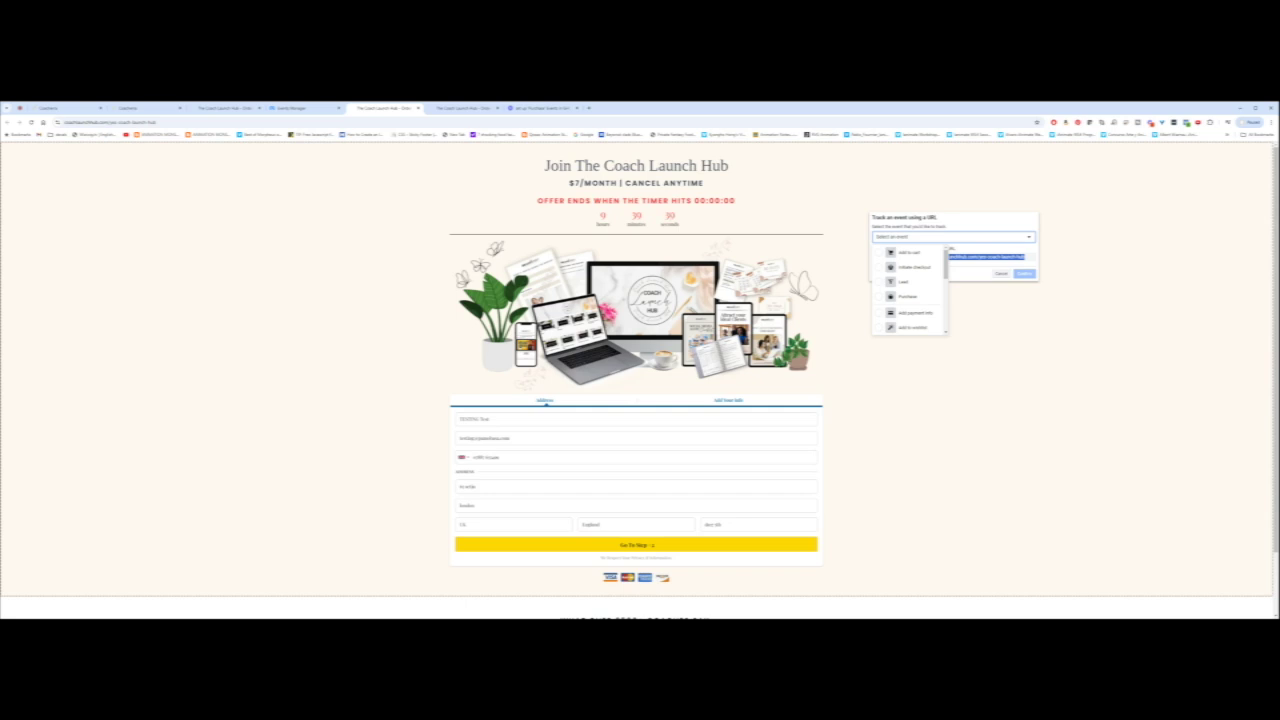
click(906, 267)
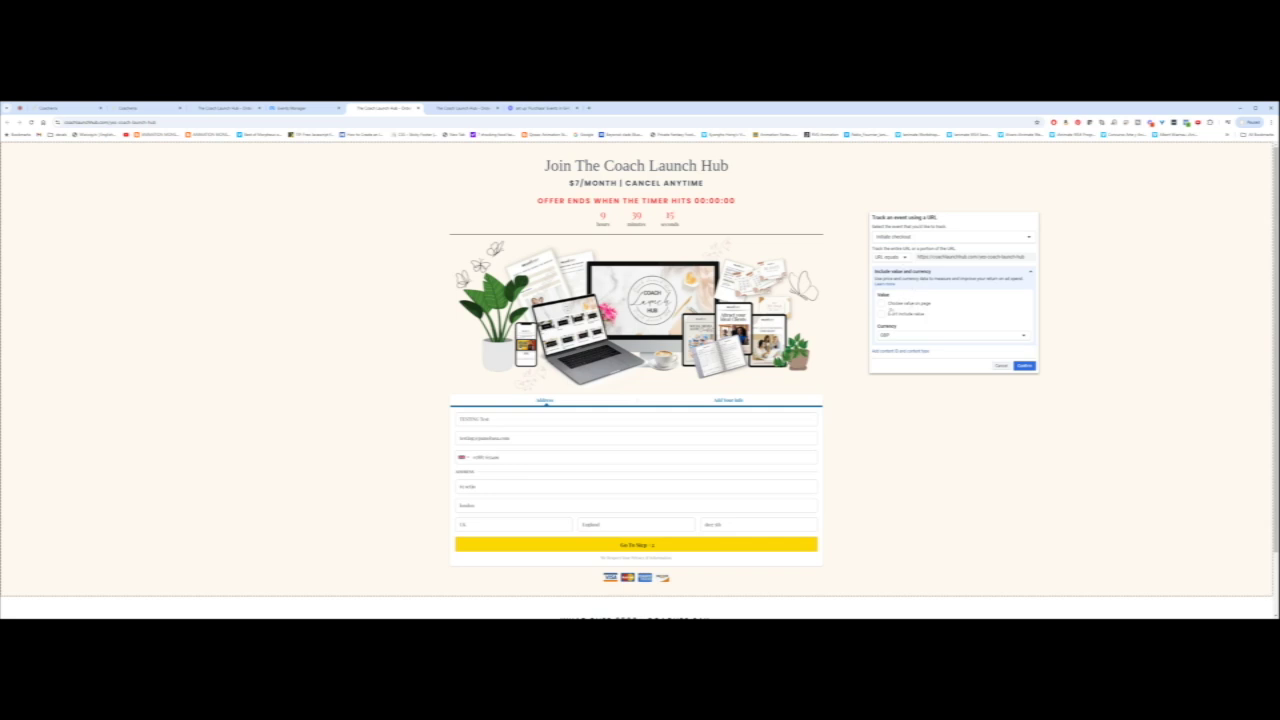
click(881, 314)
click(1024, 366)
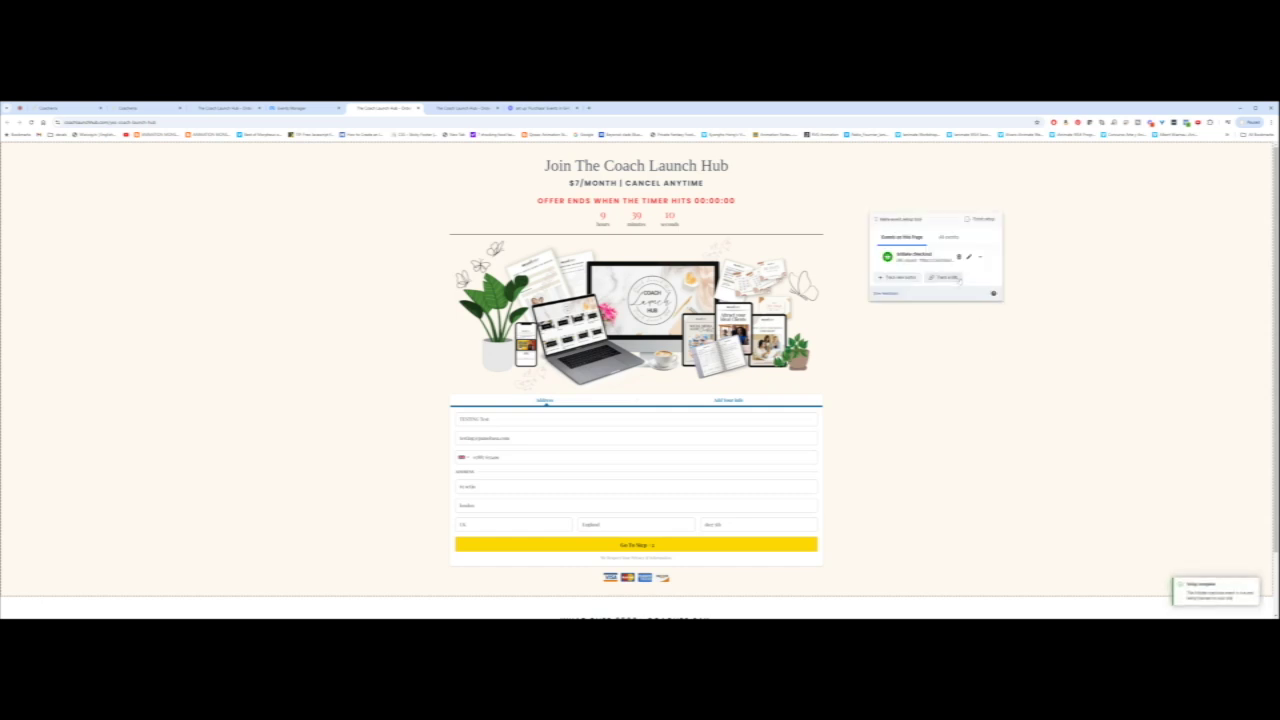
- Finish the Initiate checkout event setup and submit Yes in the helpfulness survey
click(982, 219)
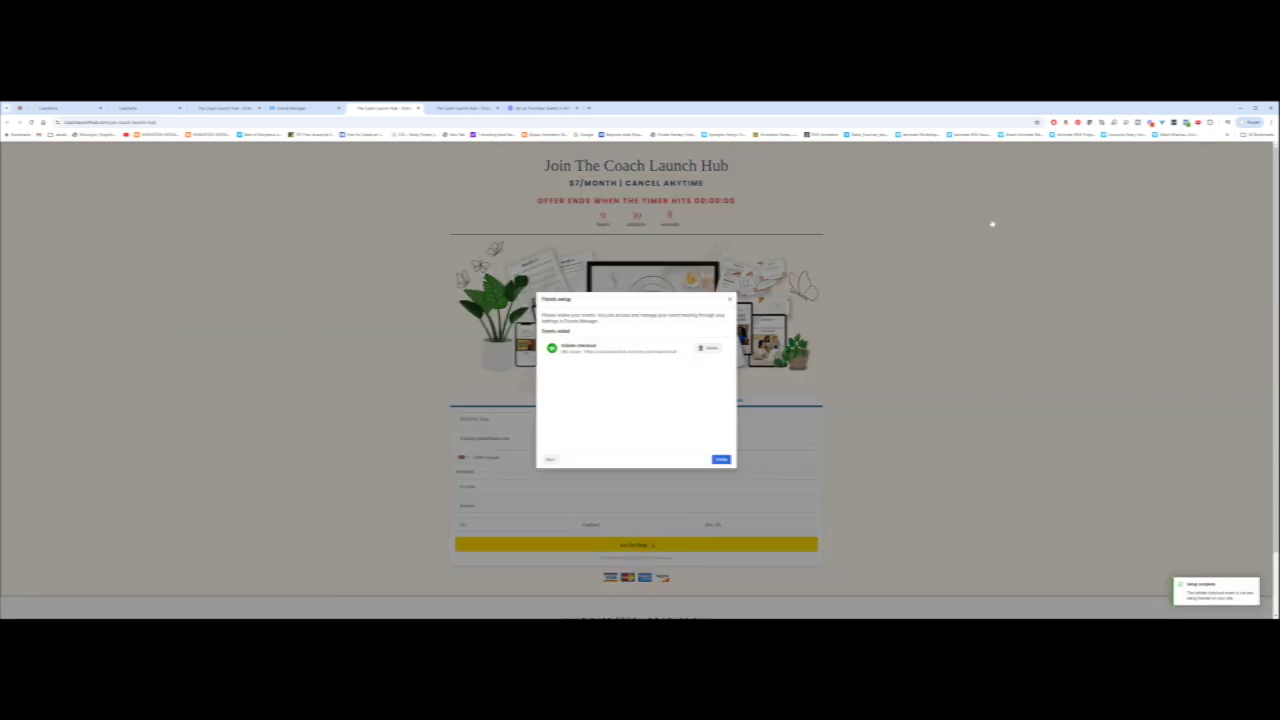
click(721, 459)
click(617, 374)
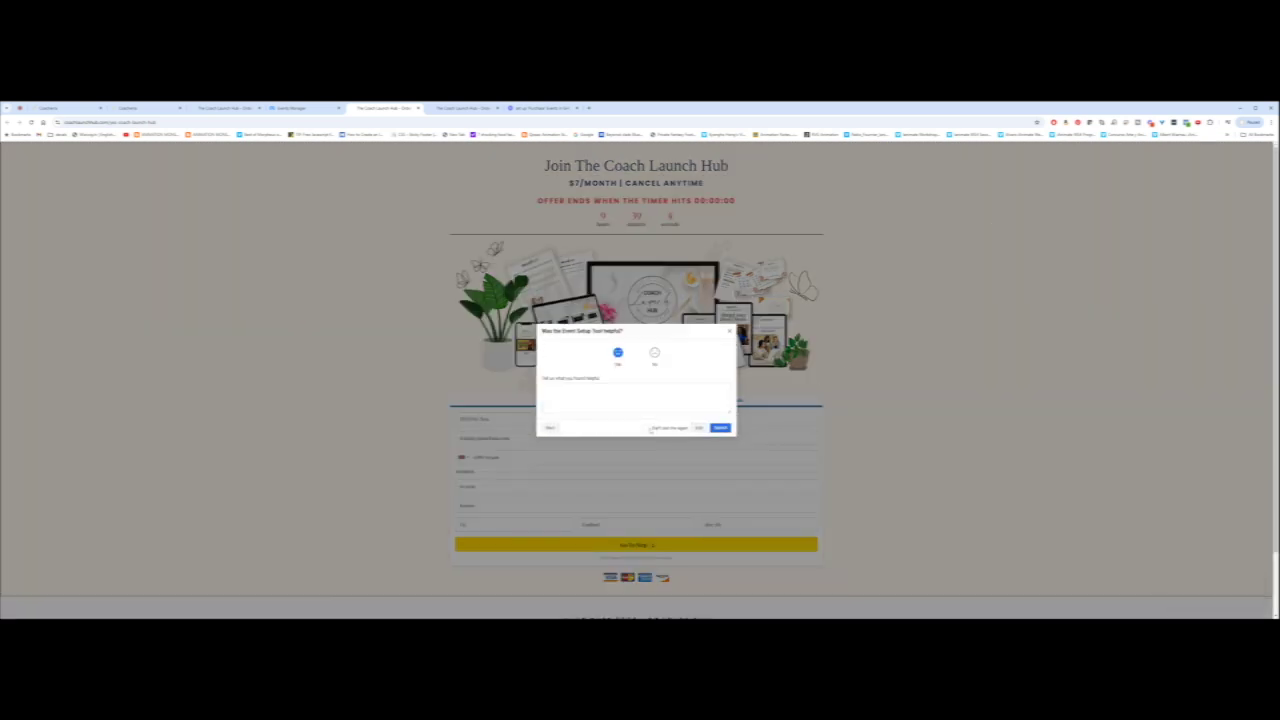
click(720, 427)
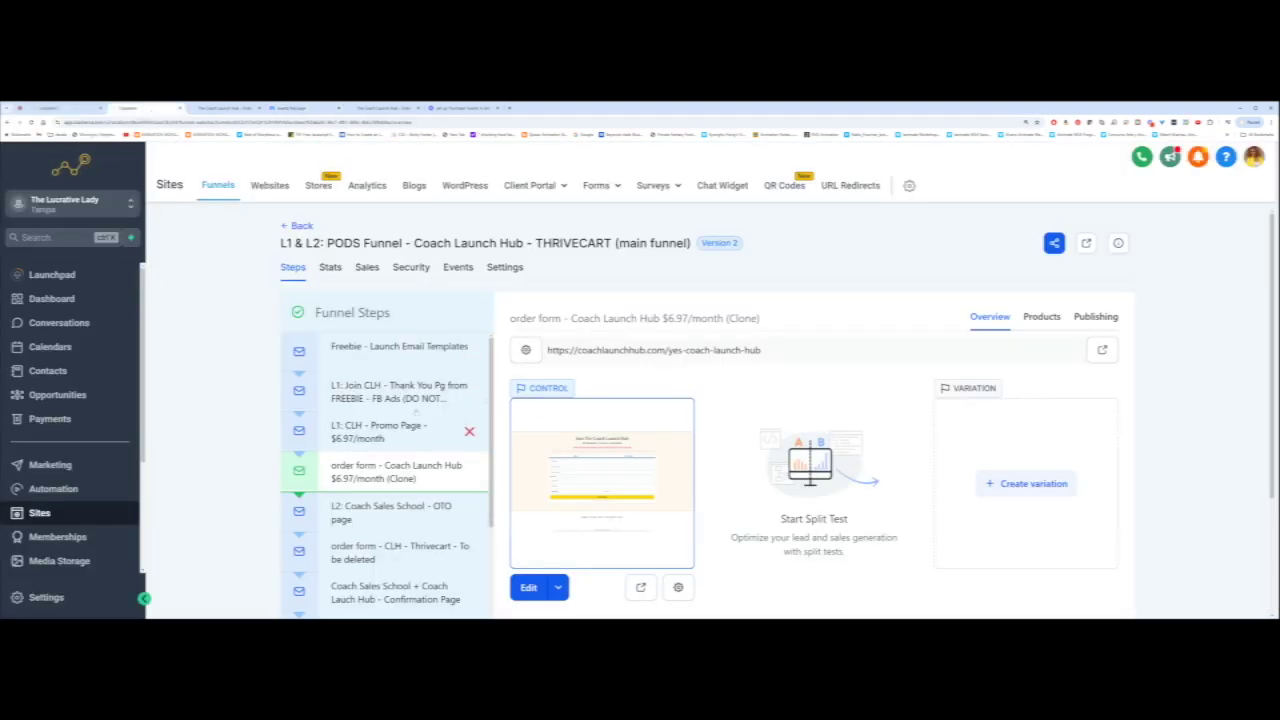
- Open the L2 Coach Sales School OTO page in the event setup tool from Meta Events Manager
click(378, 508)
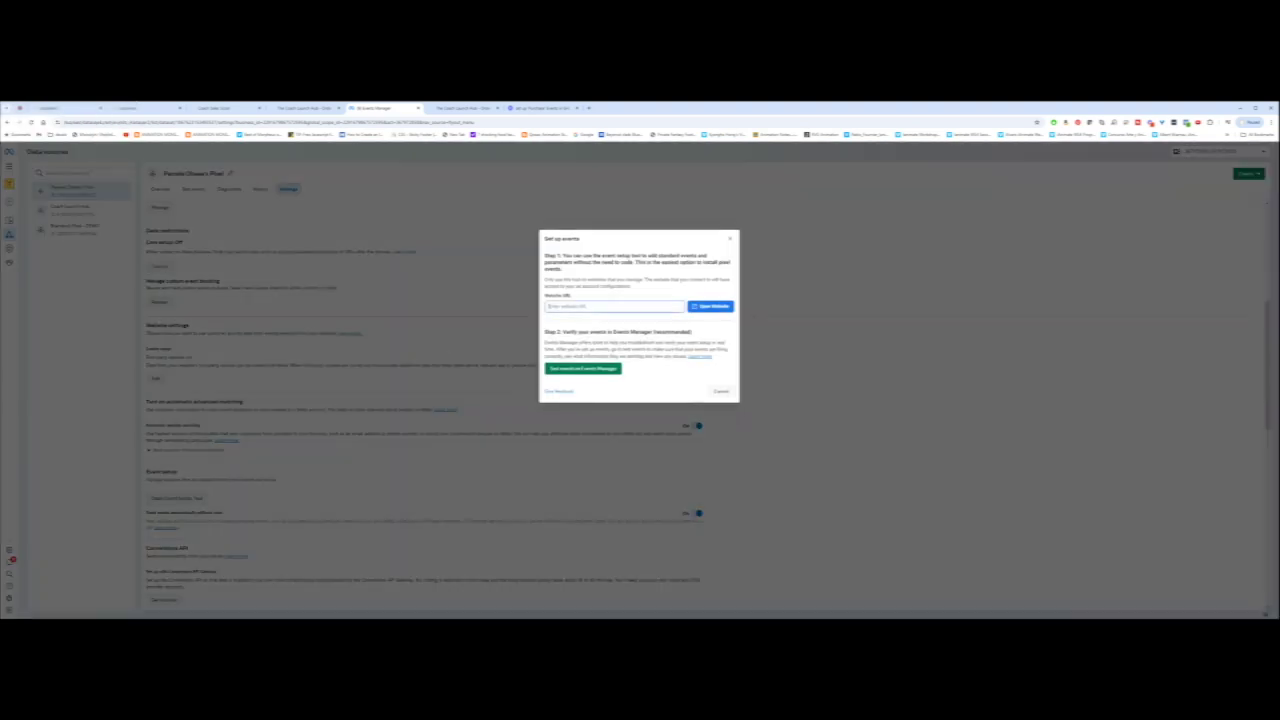
key(ctrl+v)
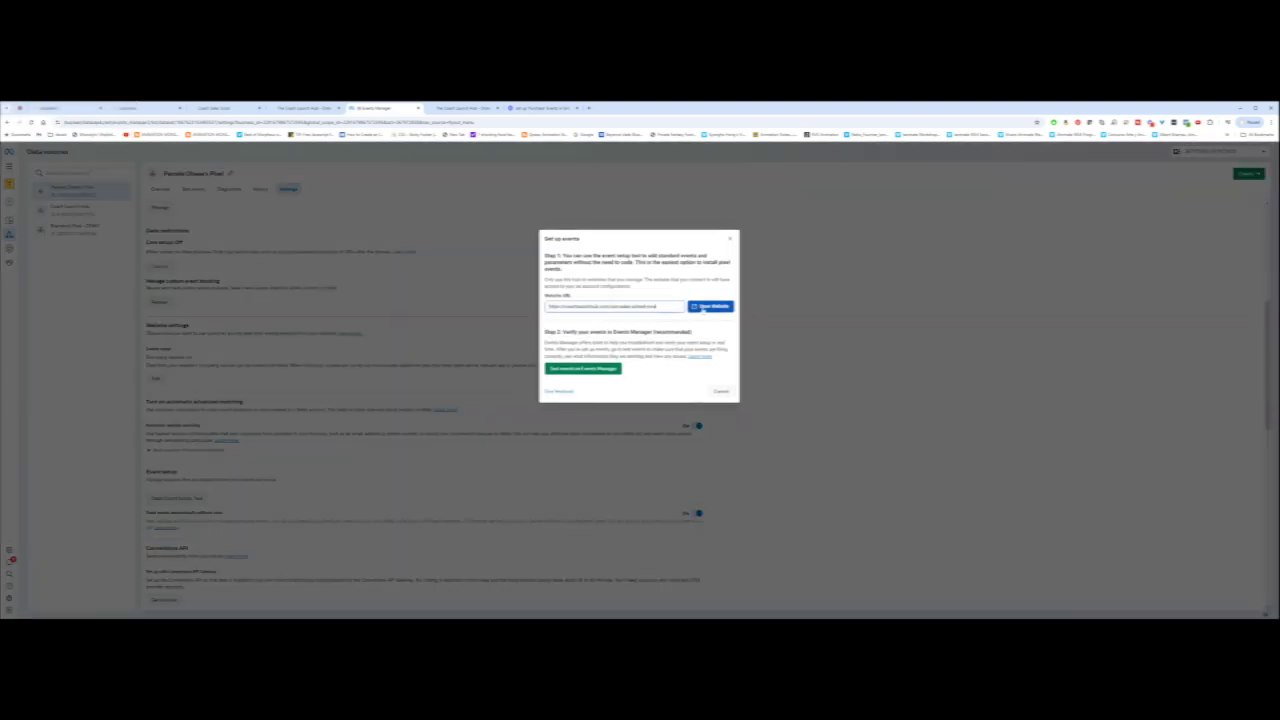
click(706, 308)
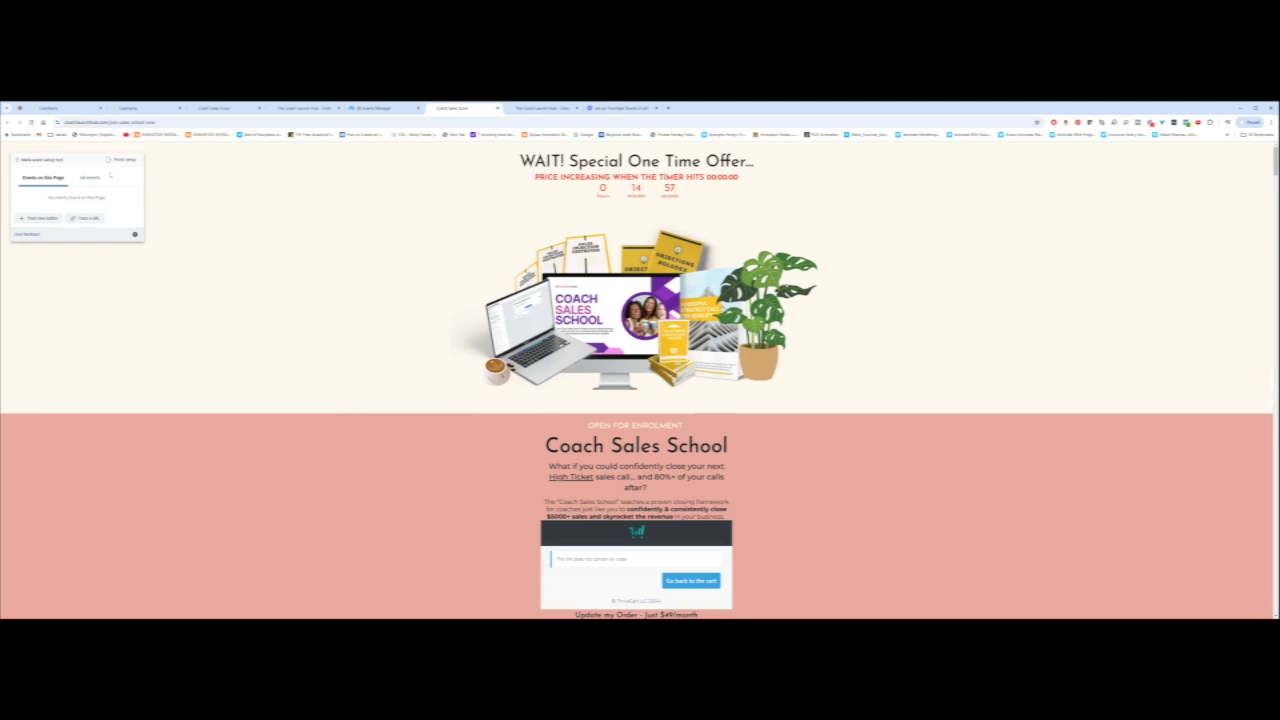
- Start tracking the Coach Sales School one-time offer page's URL with URL equals as a Purchase event
drag(45, 159, 885, 214)
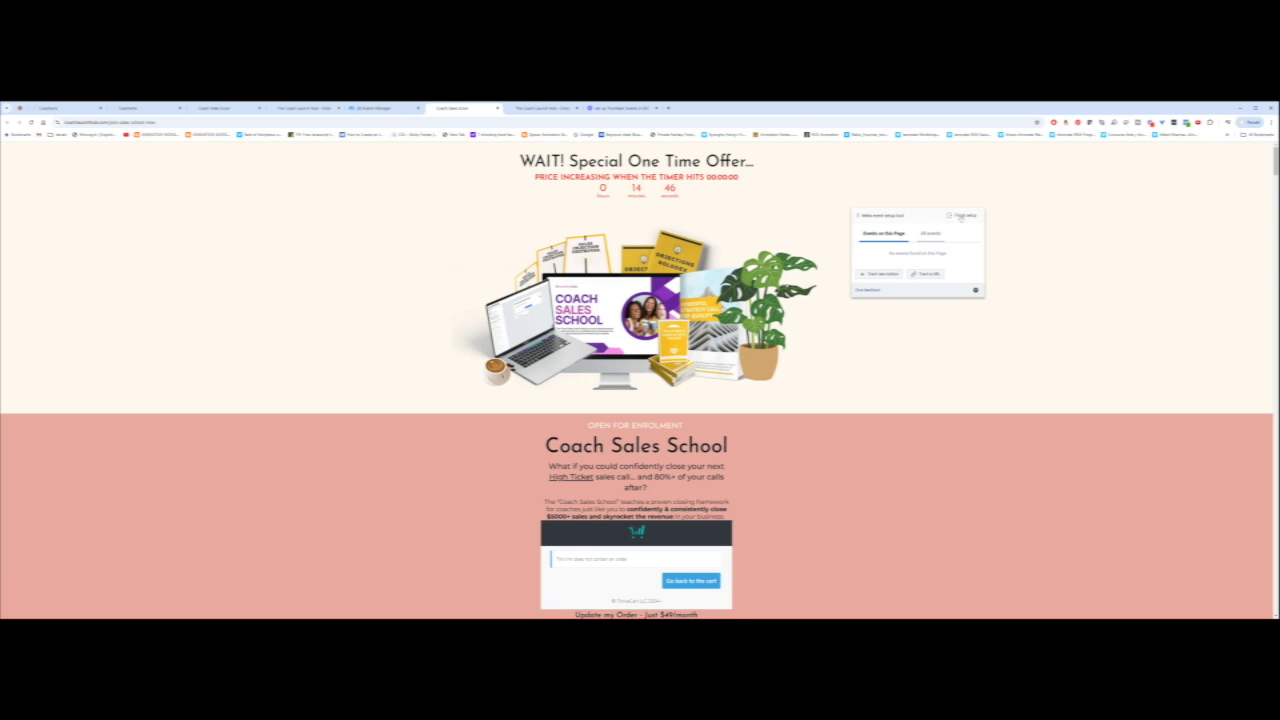
click(926, 274)
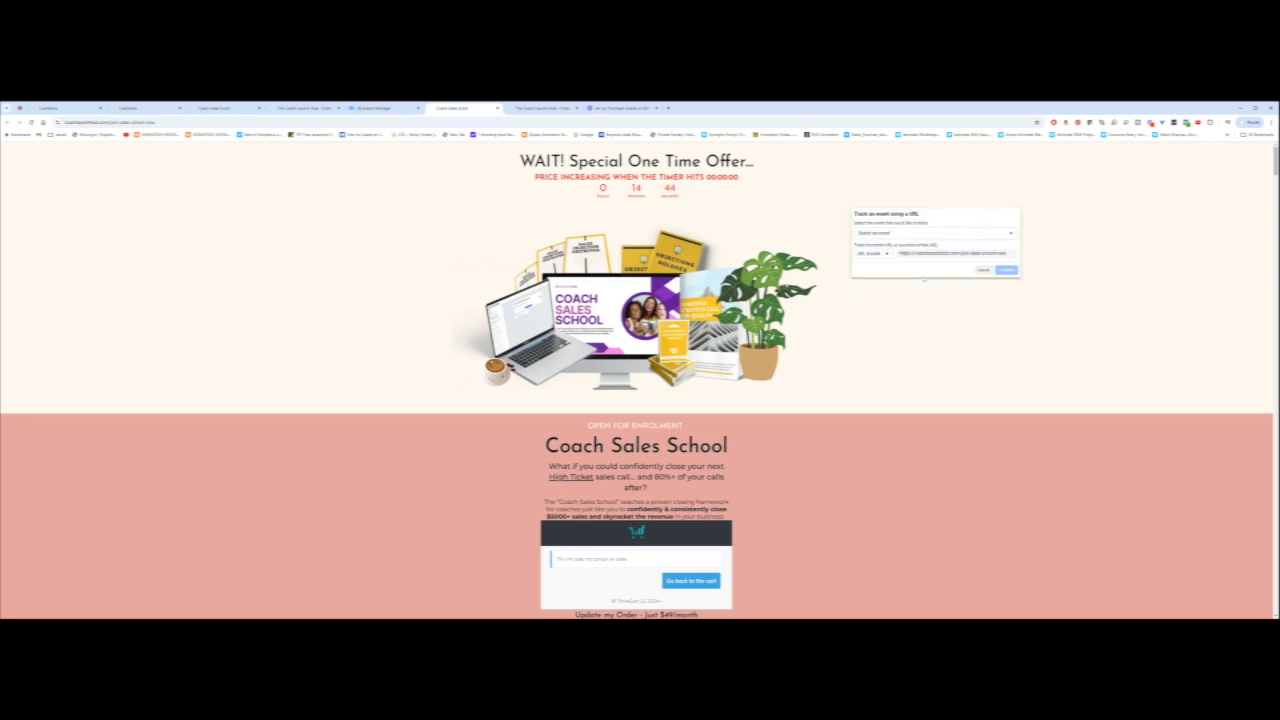
triple_click(952, 253)
click(955, 232)
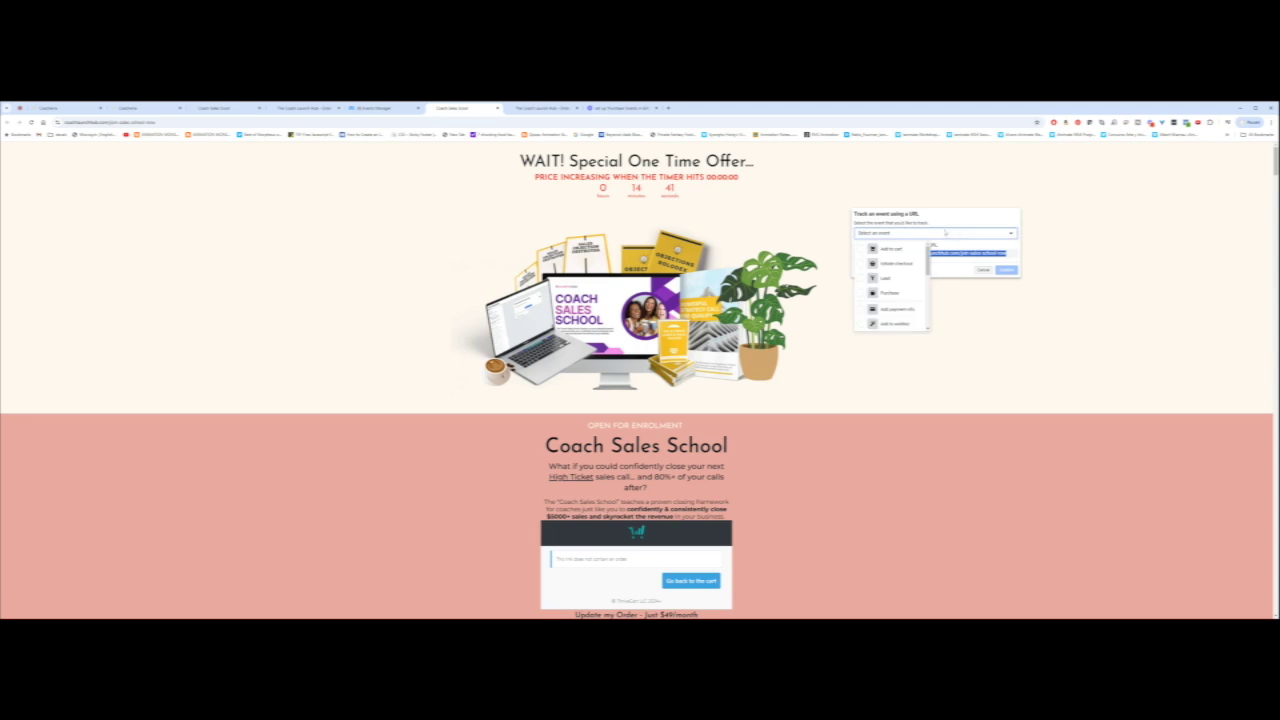
click(889, 293)
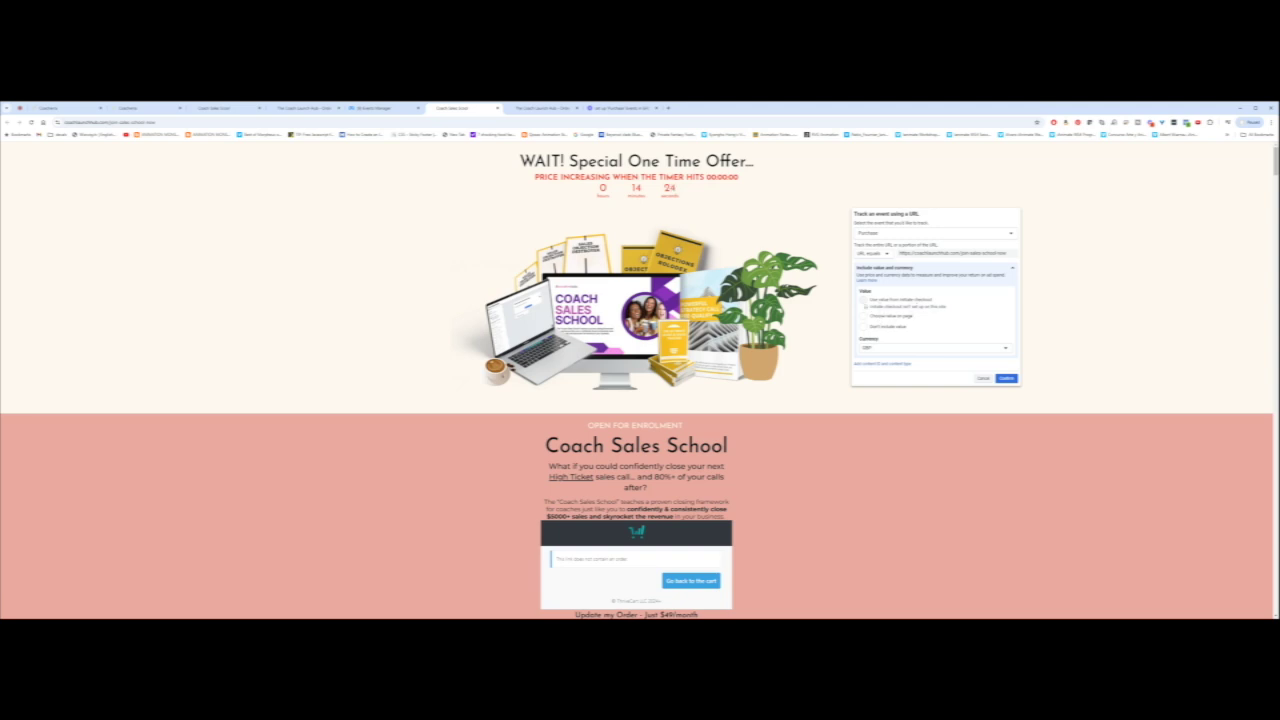
- Try choosing the Purchase event's value on the page, and switch the value setting to Don't include value
drag(869, 299, 933, 299)
click(903, 315)
click(864, 316)
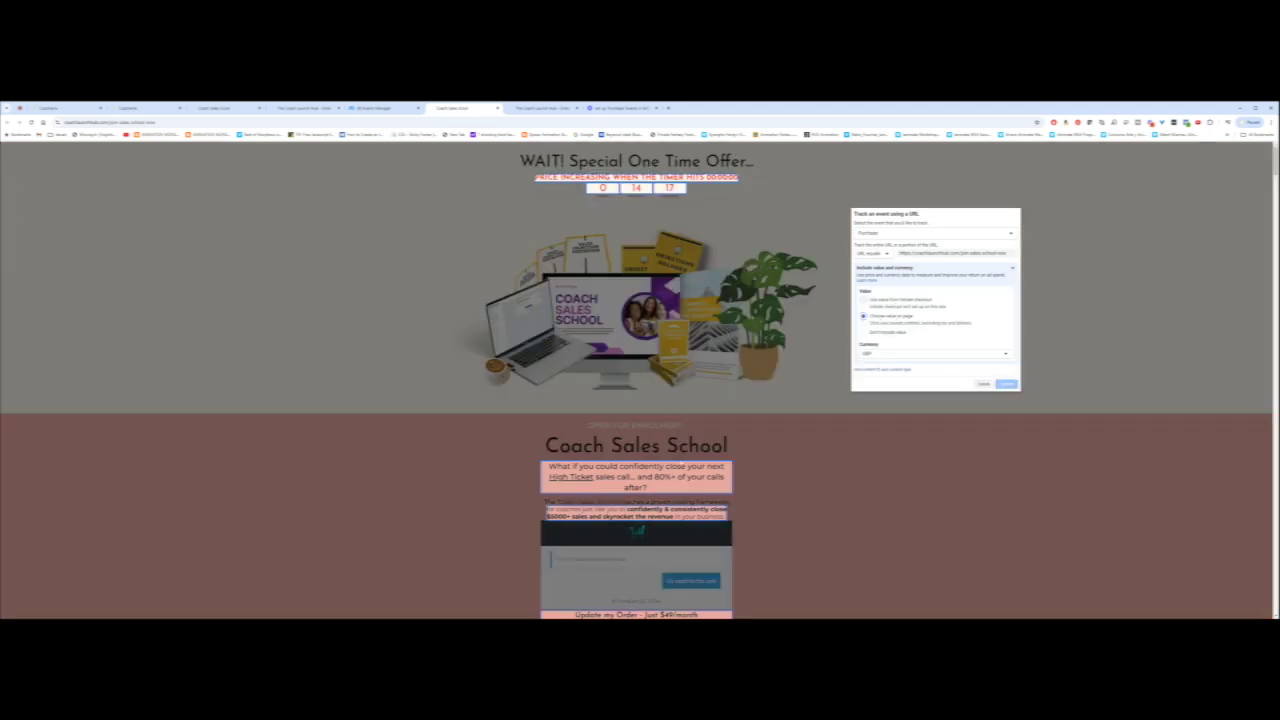
click(864, 333)
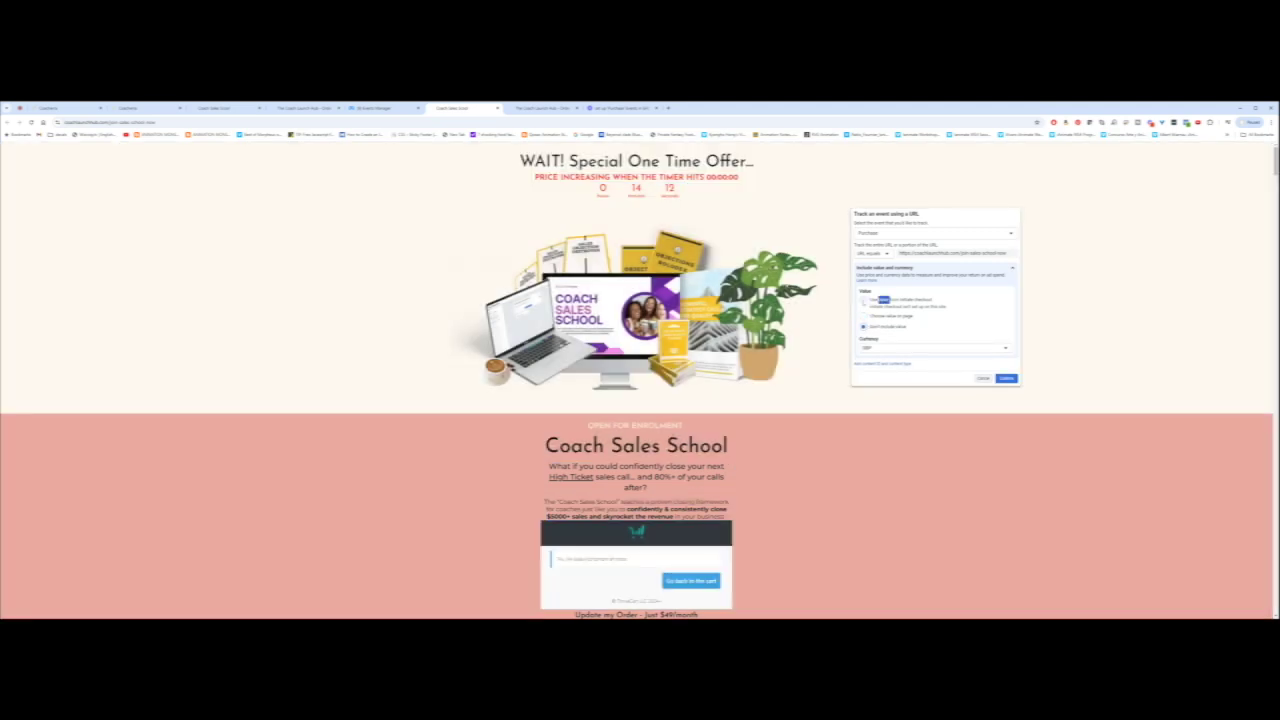
triple_click(884, 300)
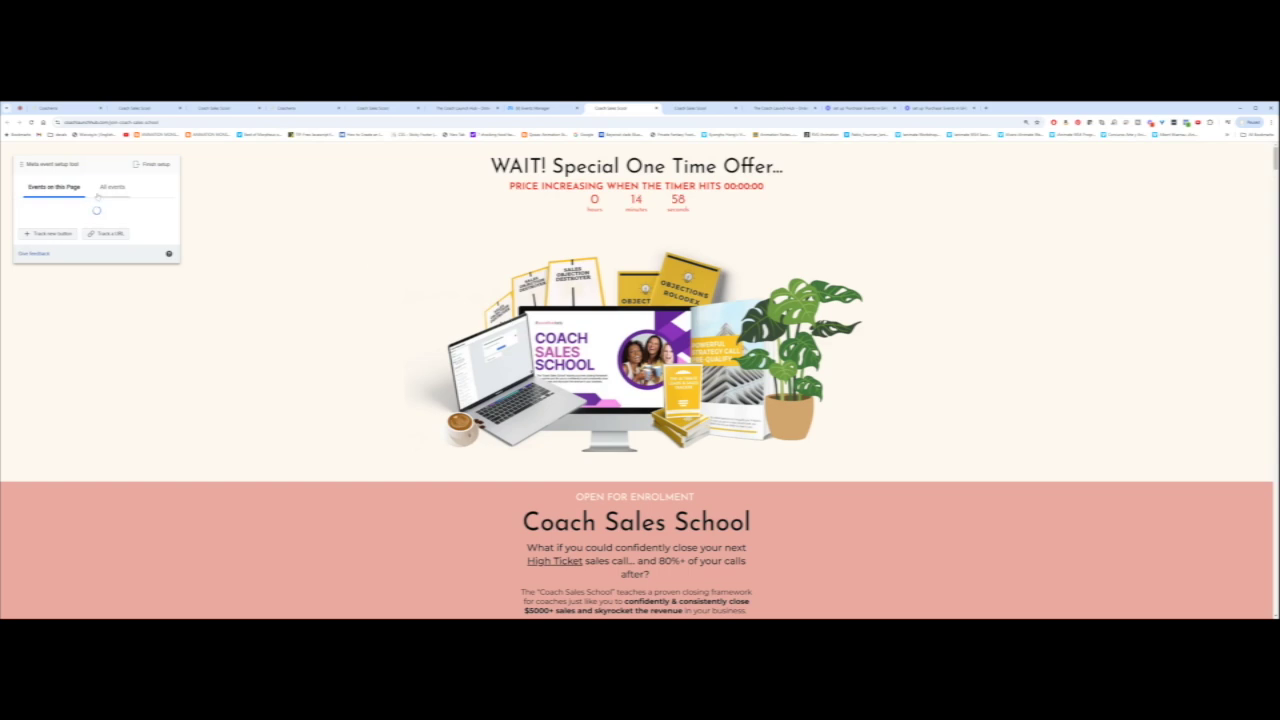
- Track the join-coach-sales-school page's URL with URL equals as a Purchase event
drag(89, 169, 914, 186)
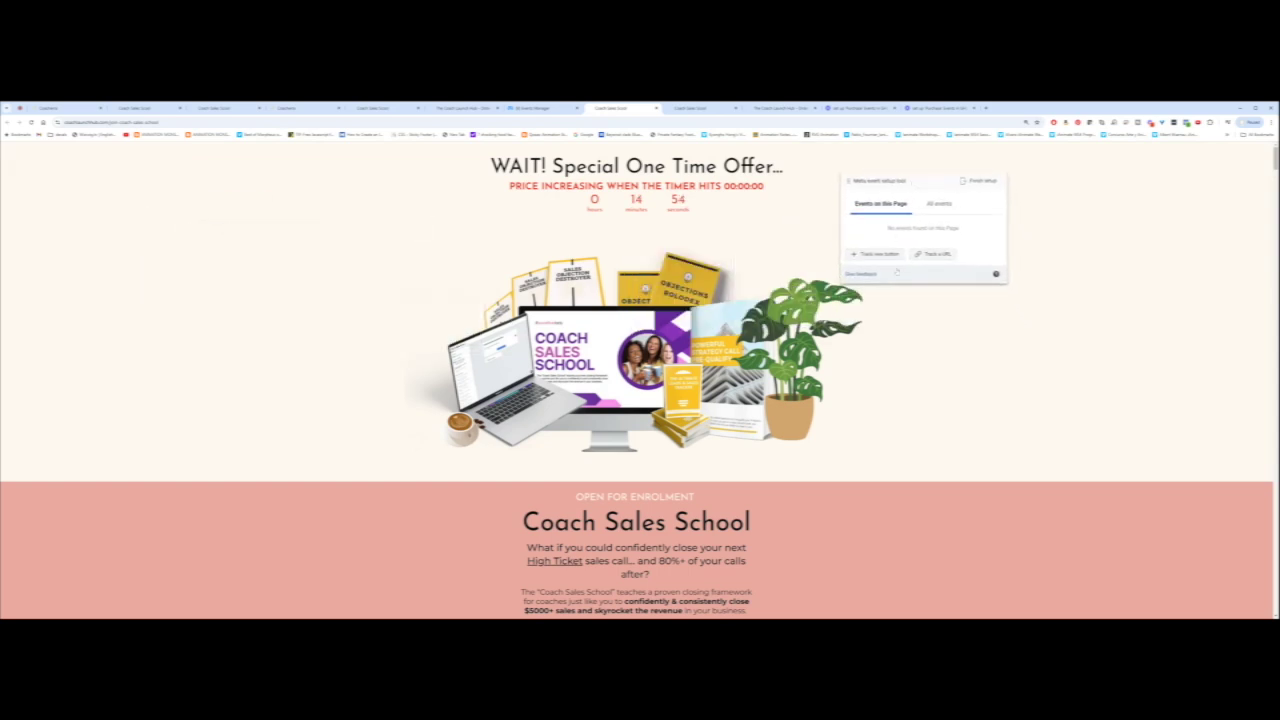
click(934, 256)
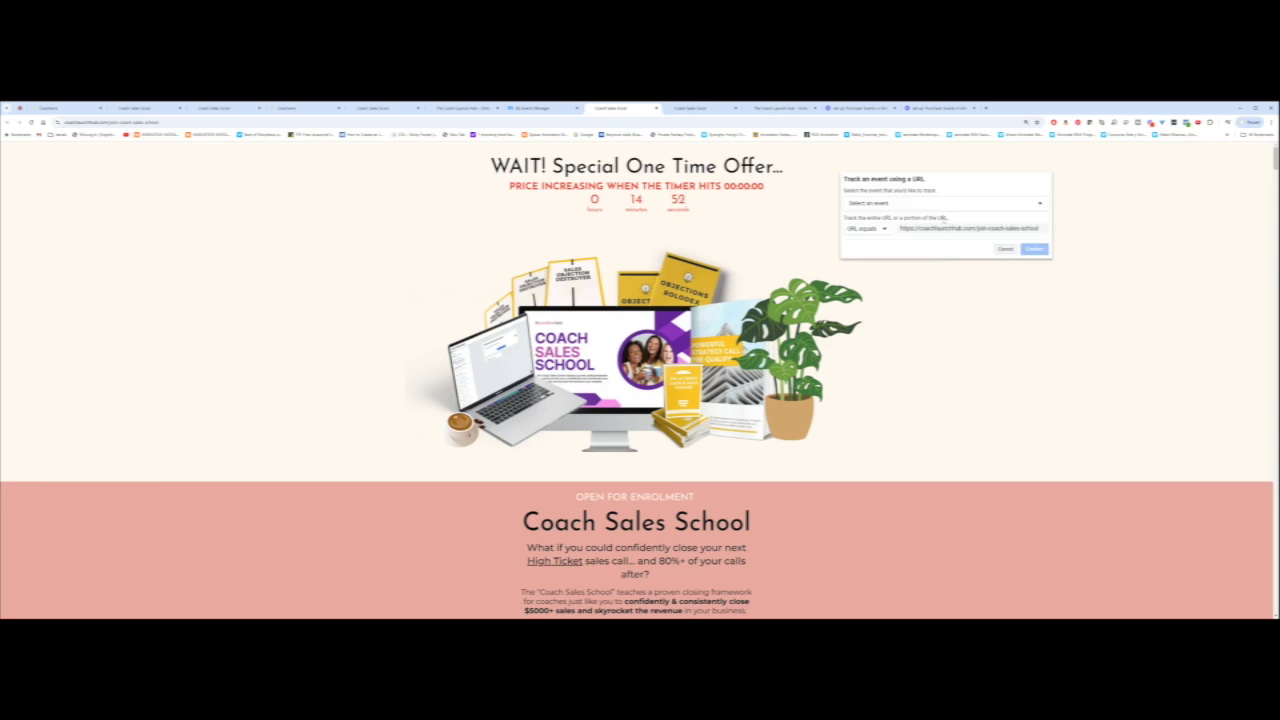
triple_click(940, 228)
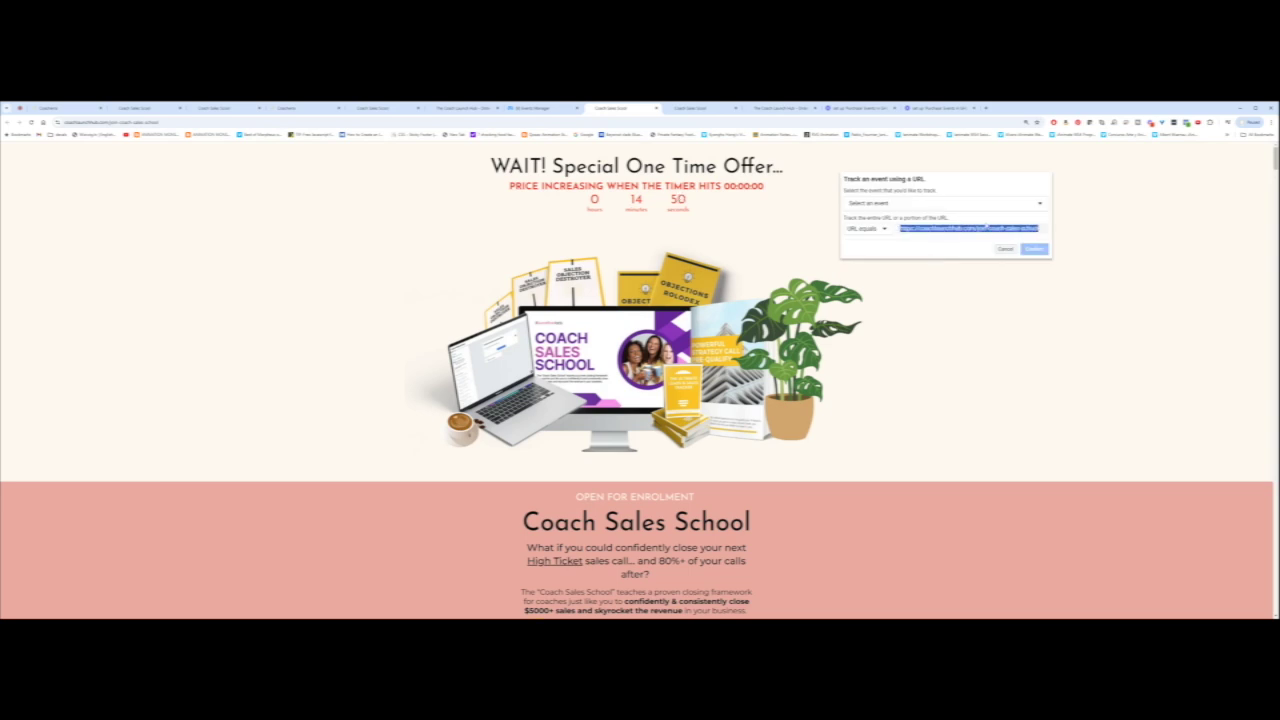
click(986, 205)
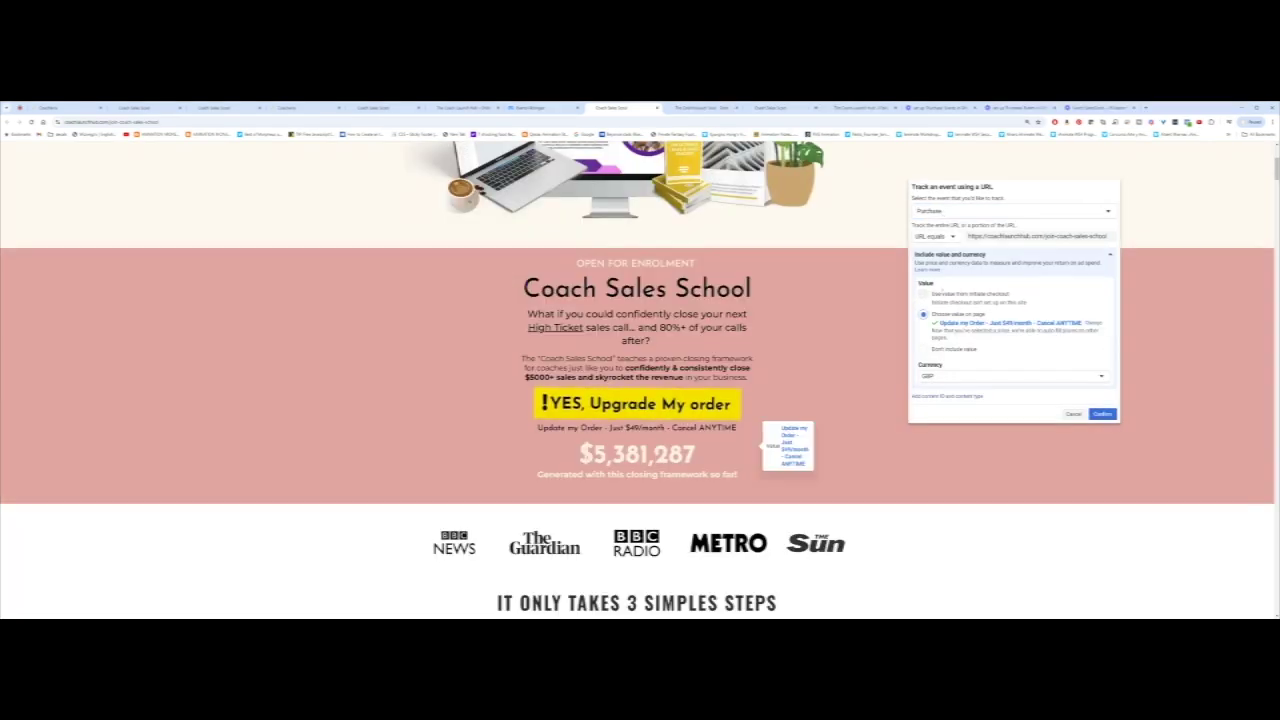
- Choose the Purchase event's value on the page from the text "Update my Order - Just $49/month - Cancel ANYTIME"
double_click(962, 293)
click(966, 292)
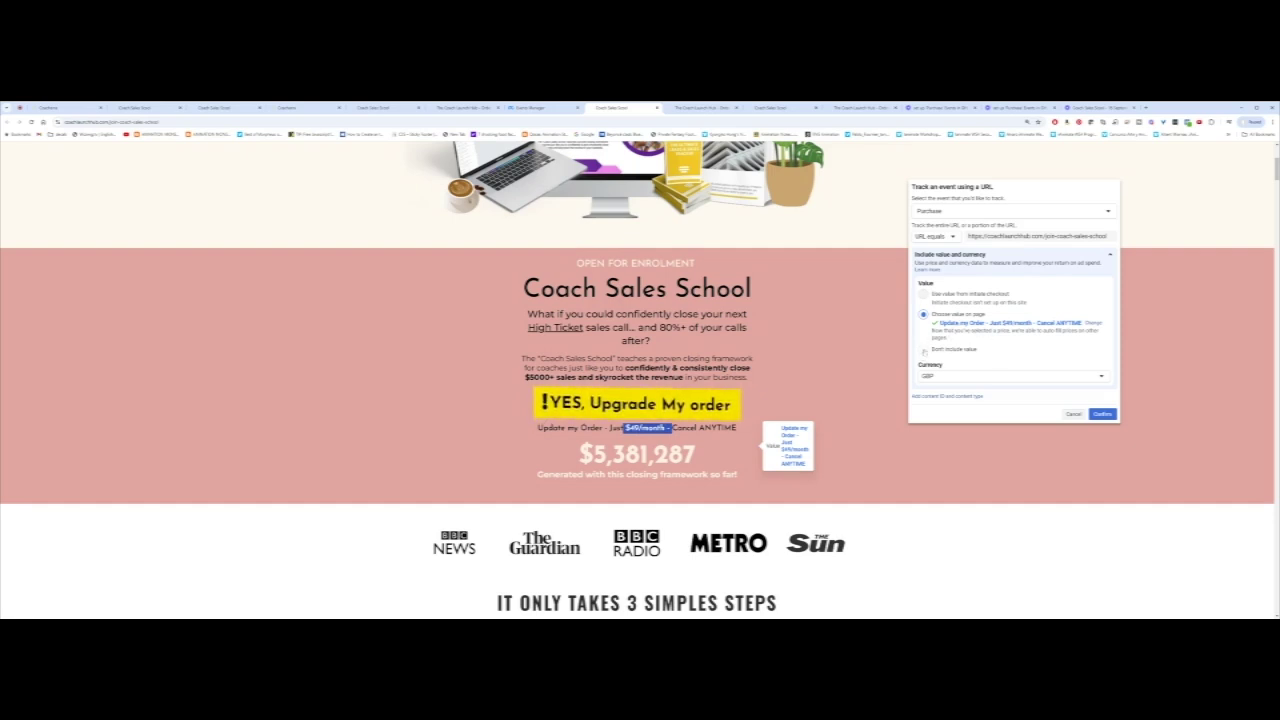
click(924, 350)
click(924, 315)
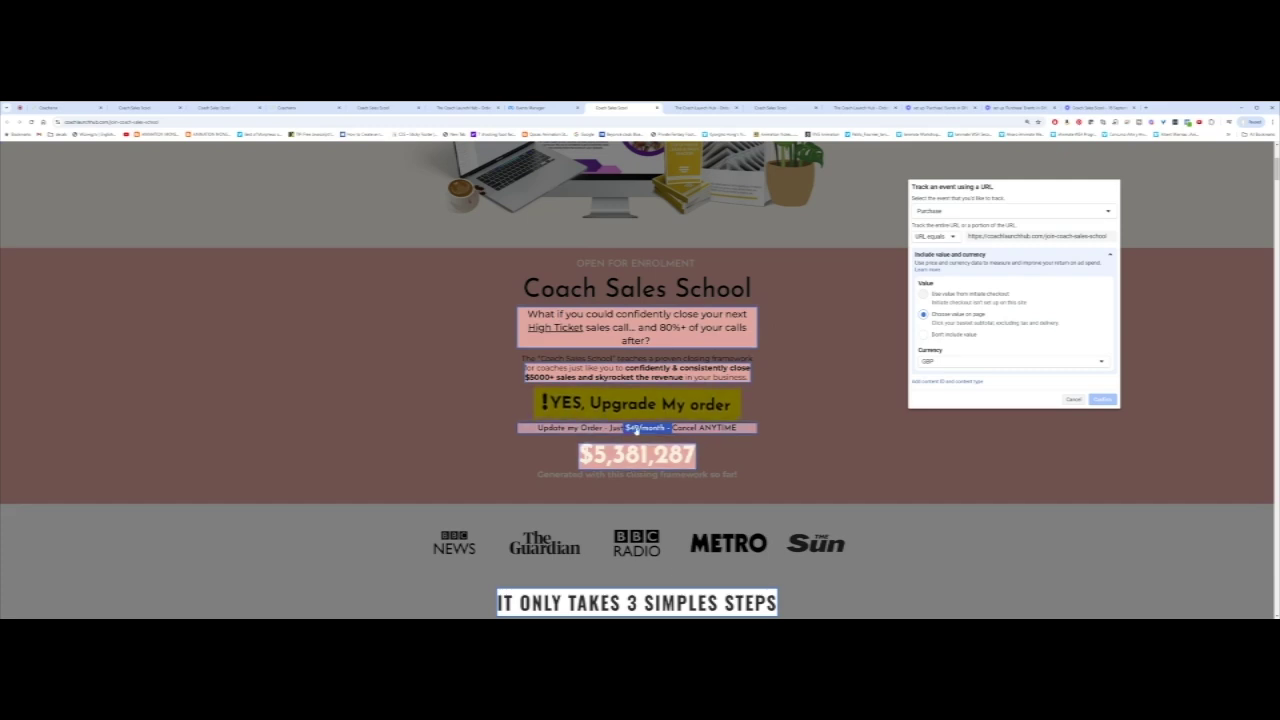
click(636, 428)
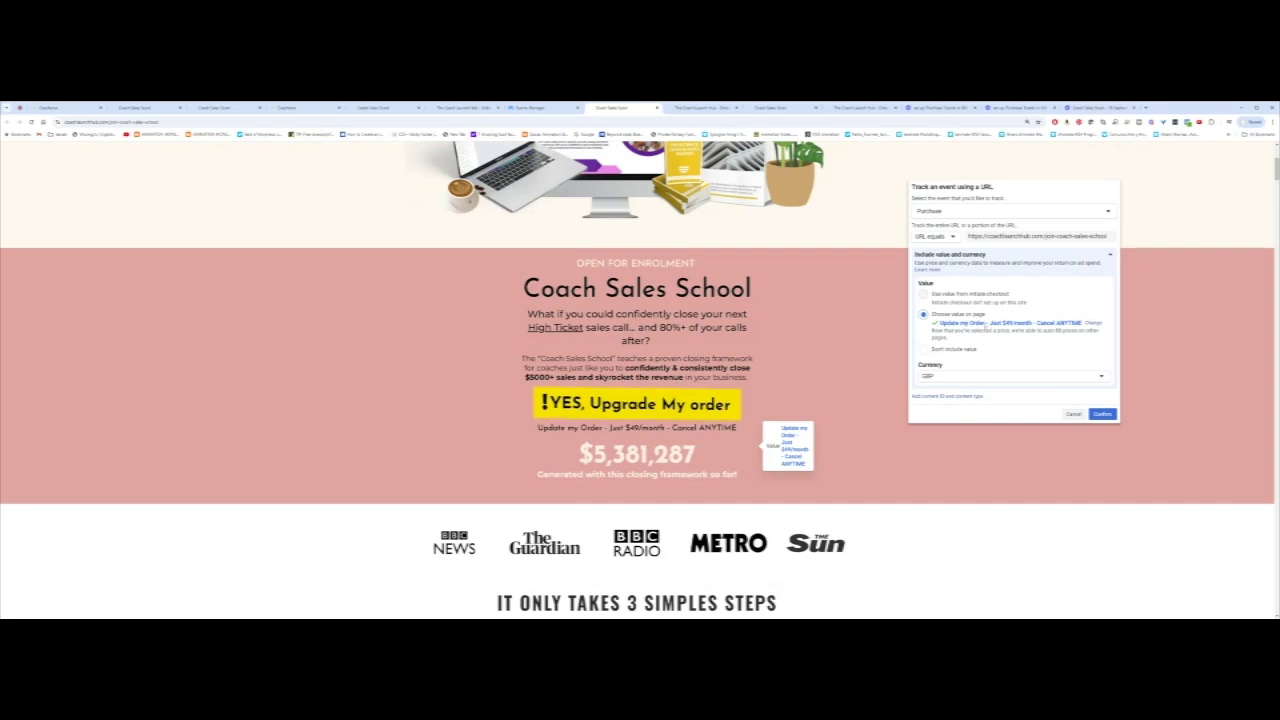
- Set the Purchase event's currency to USD and confirm the event
click(962, 378)
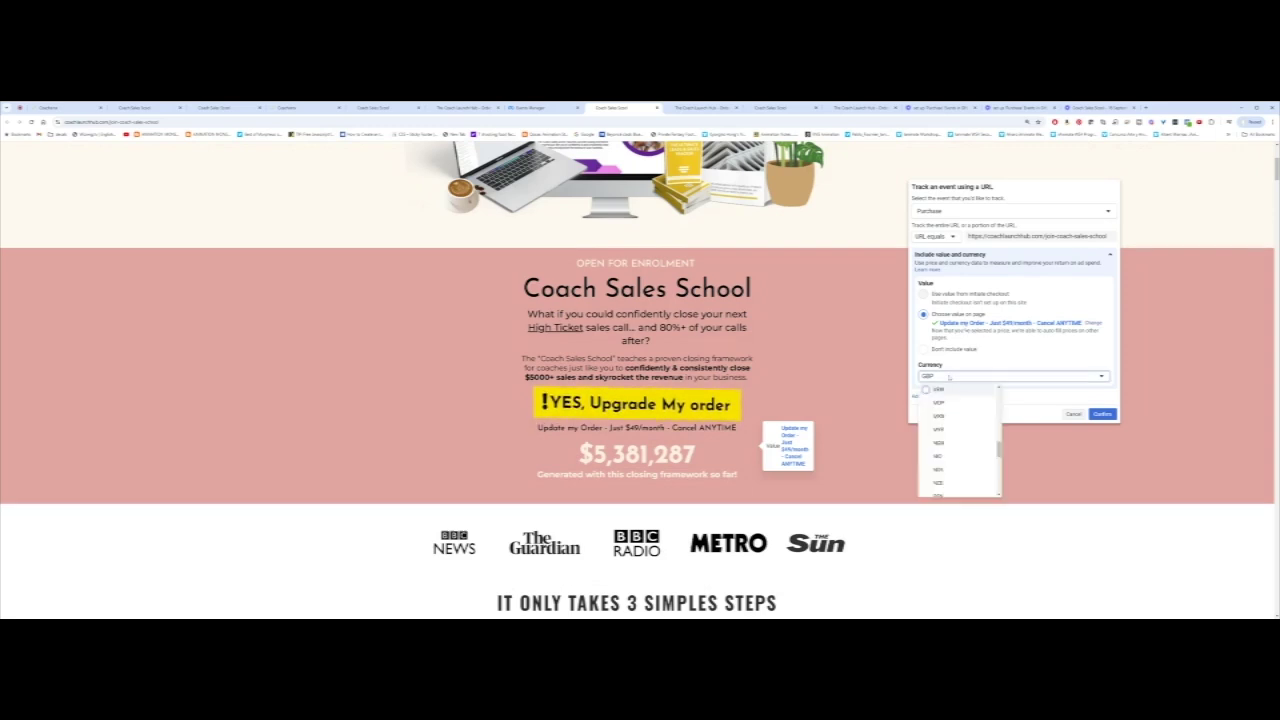
scroll(952, 447, down, 5)
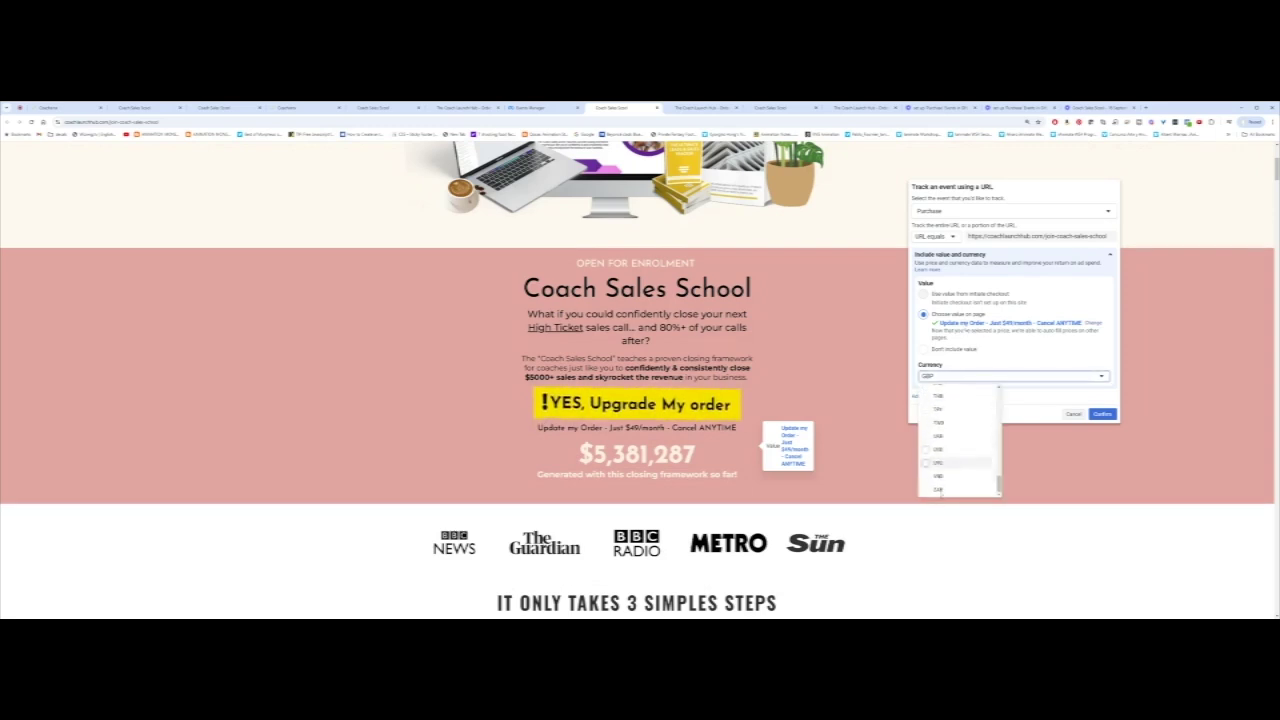
click(948, 449)
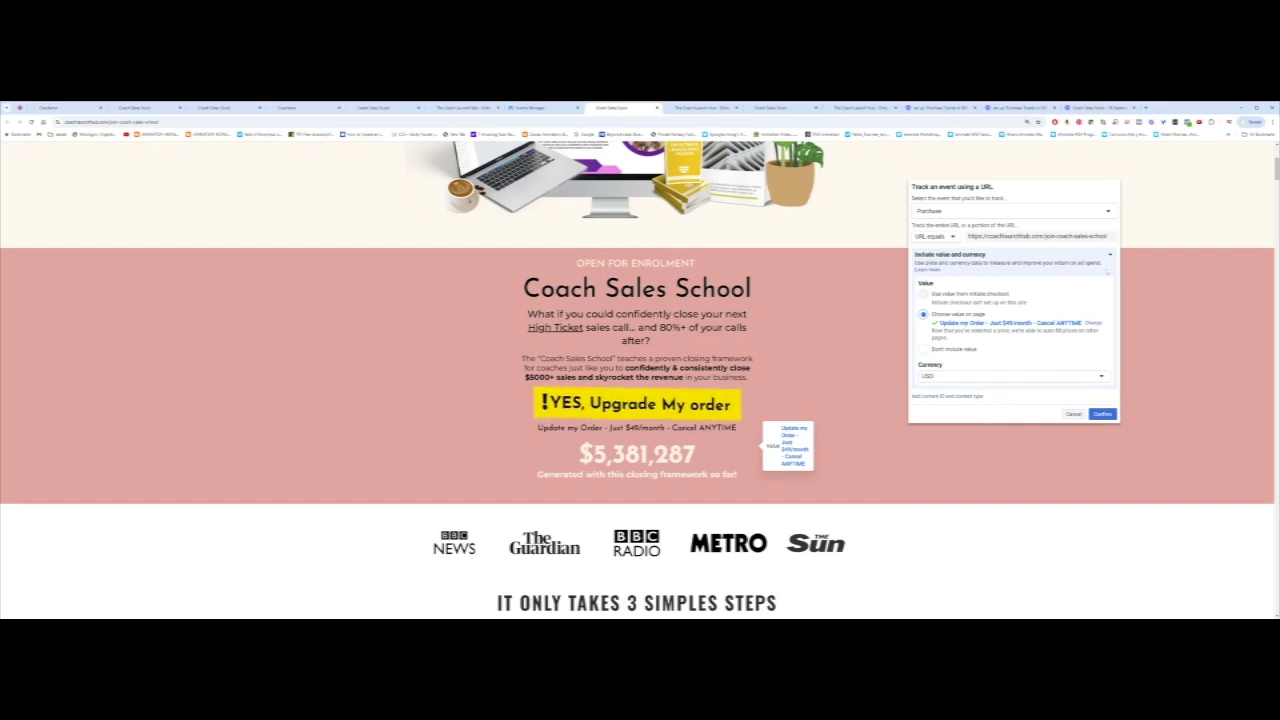
click(1098, 414)
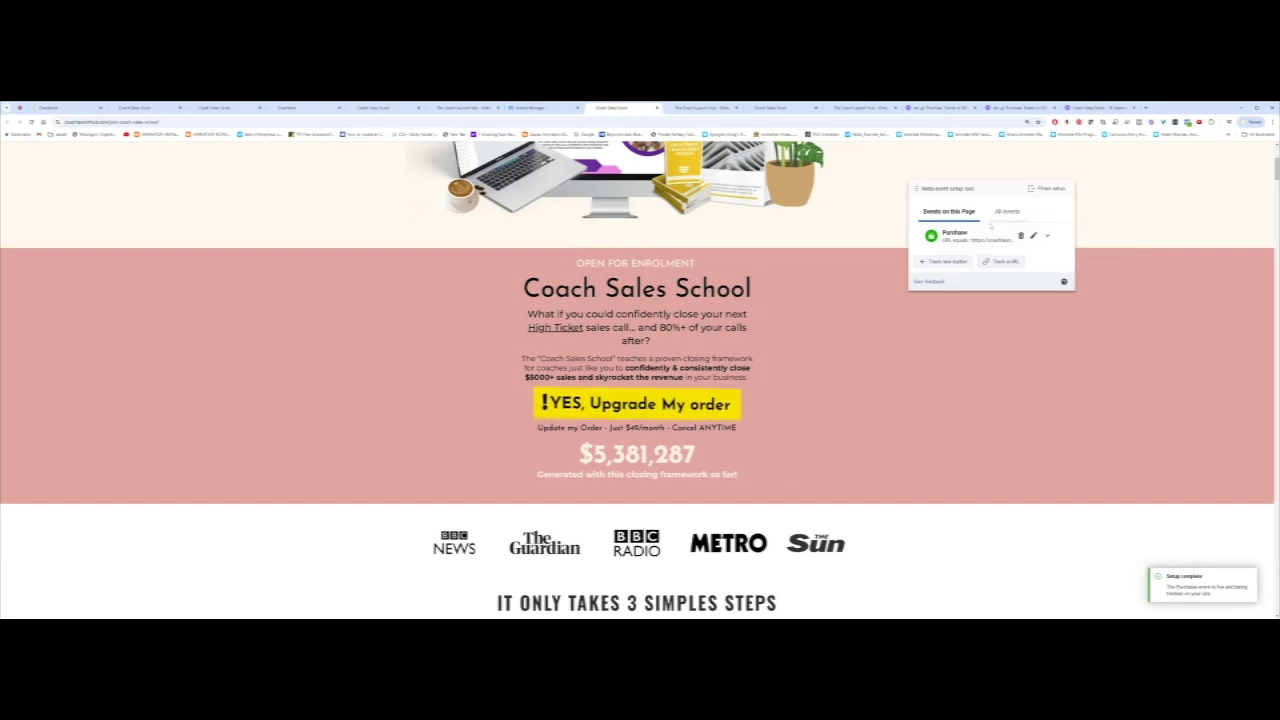
- Finish the Purchase event setup and submit Yes in the helpfulness survey
click(1050, 188)
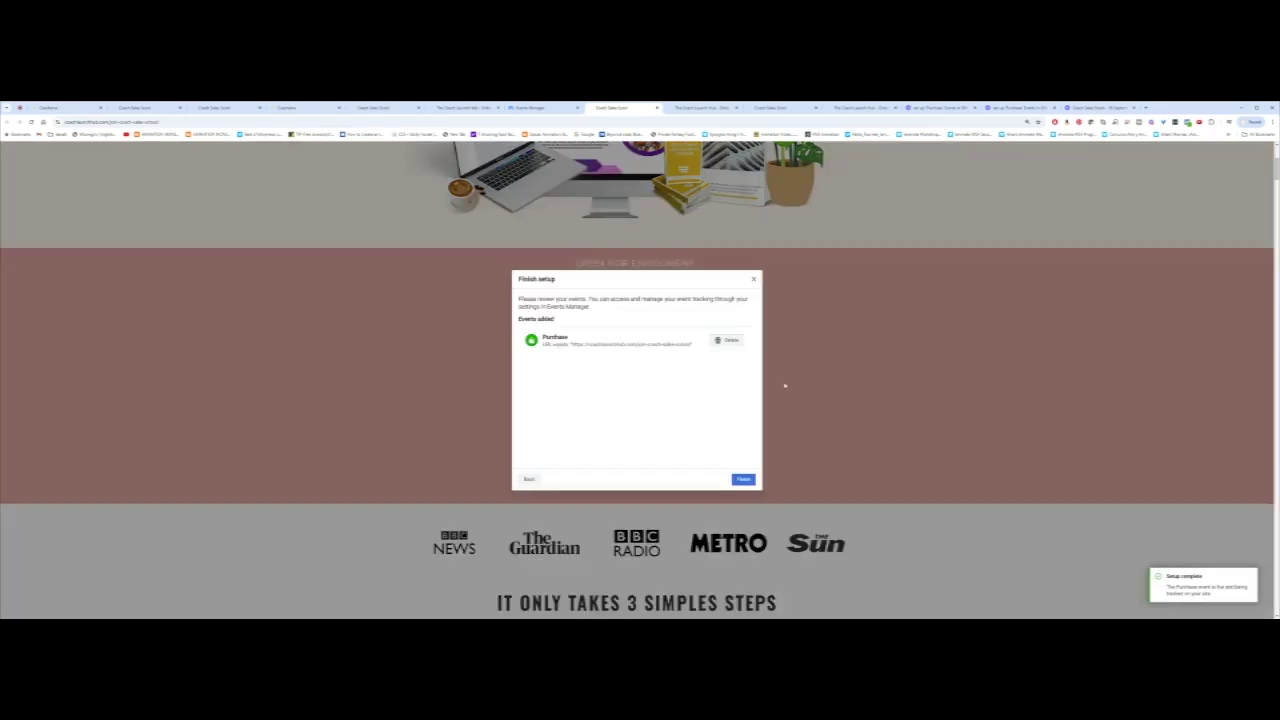
click(743, 479)
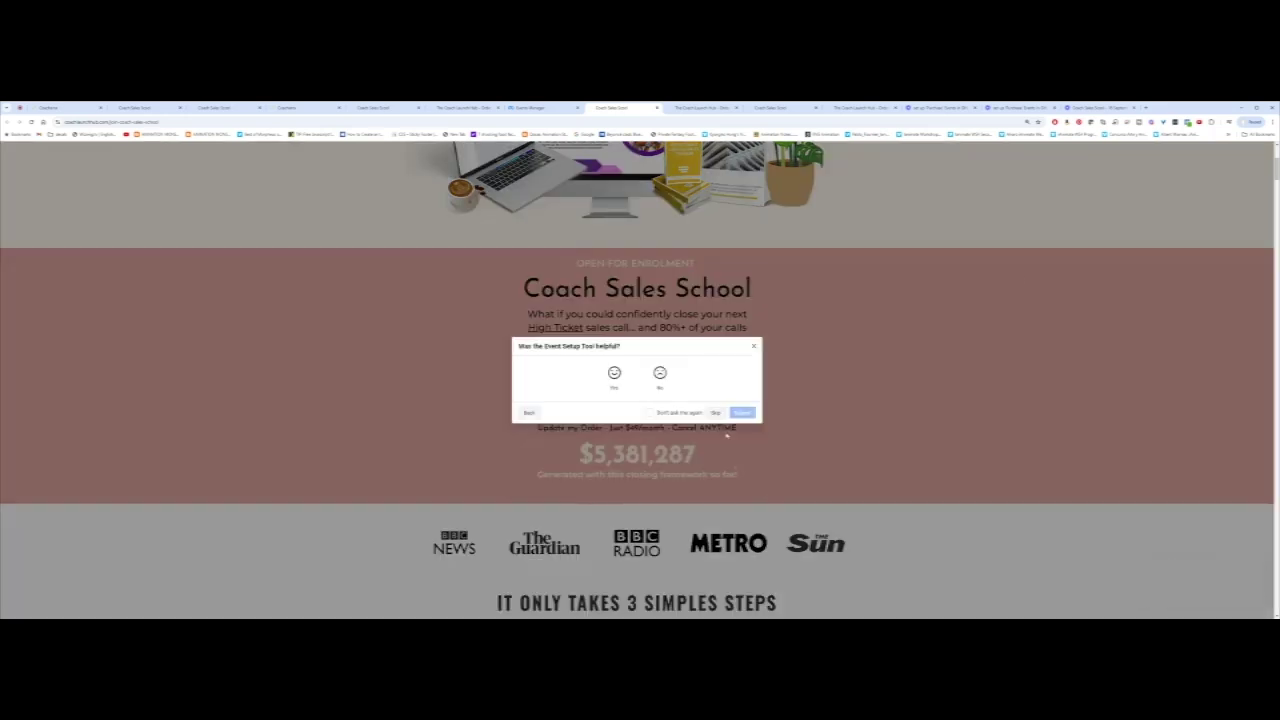
click(615, 377)
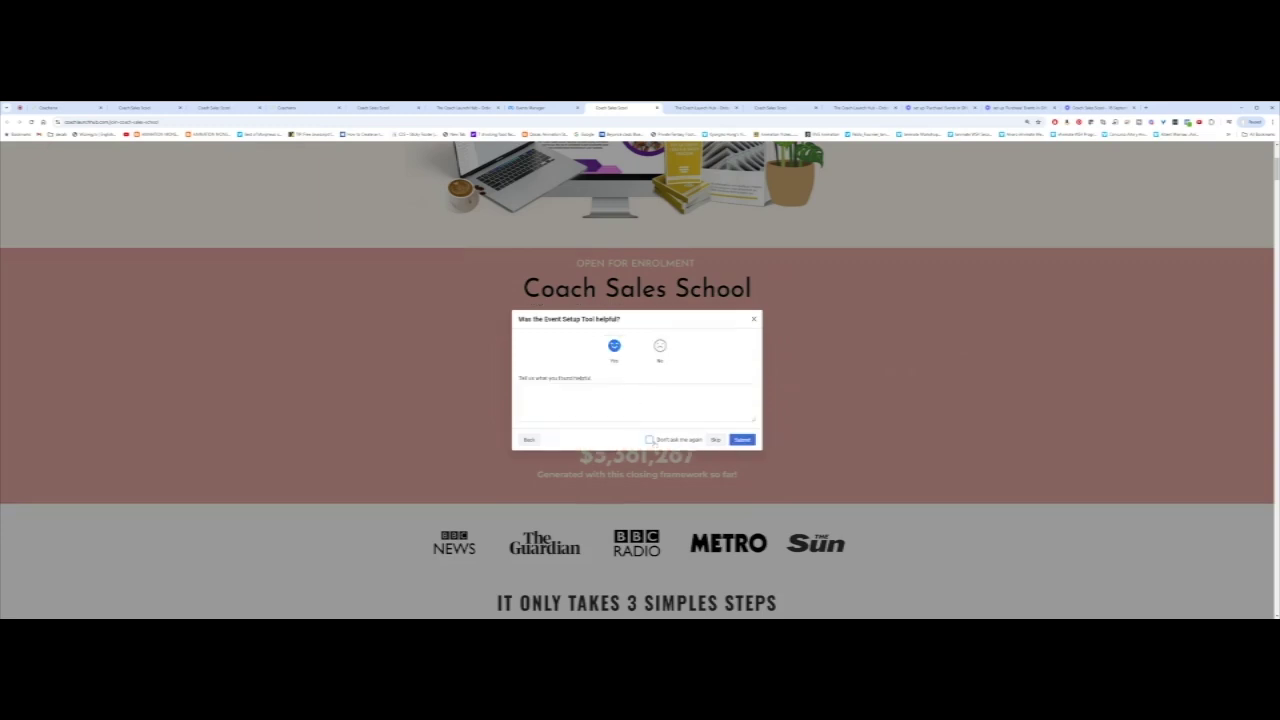
click(742, 440)
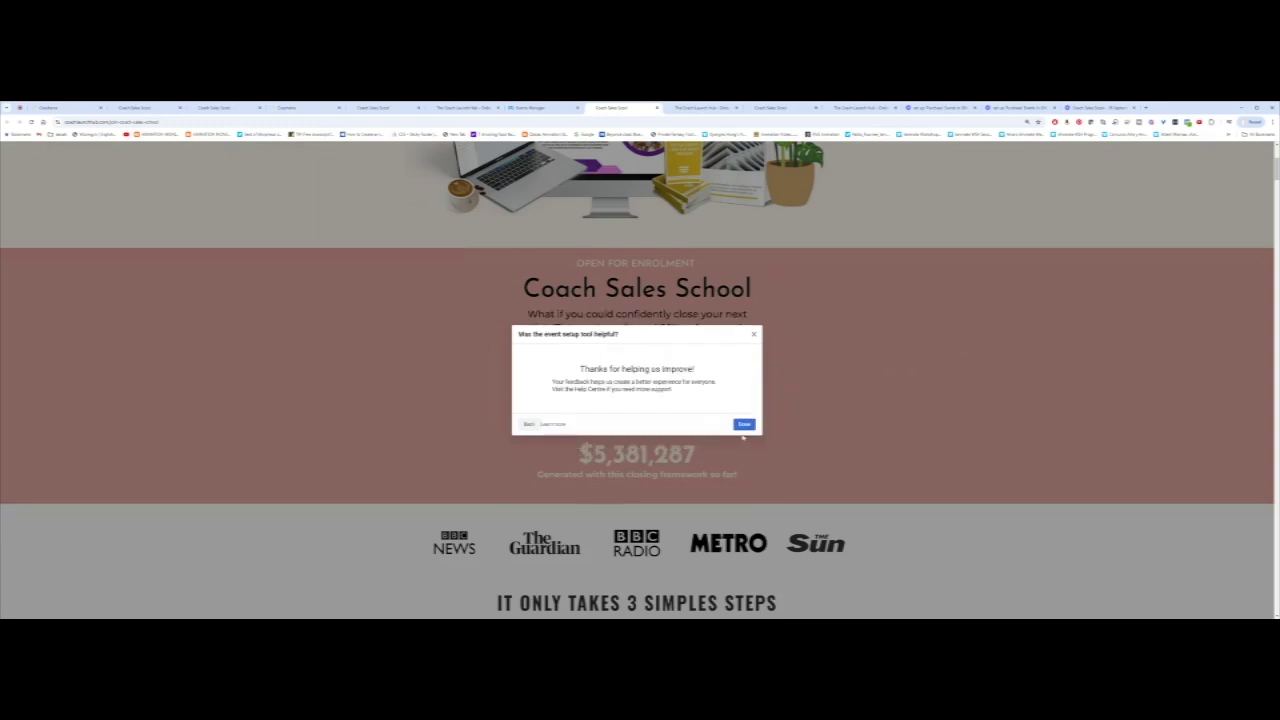